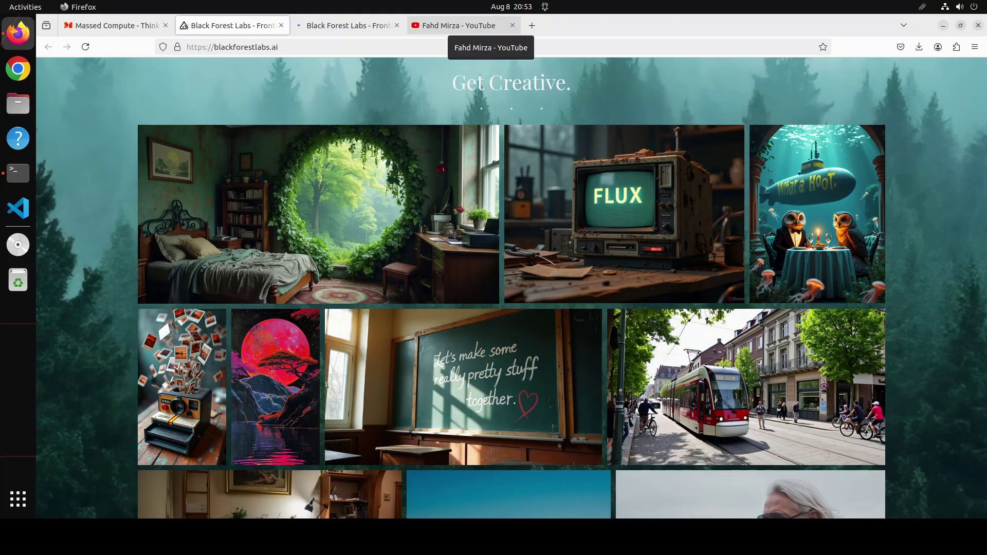
Step: Switch from the Black Forest Labs gallery to the YouTube tab with the channel's flux search results
{"action": "left_click", "coordinate": [448, 26]}
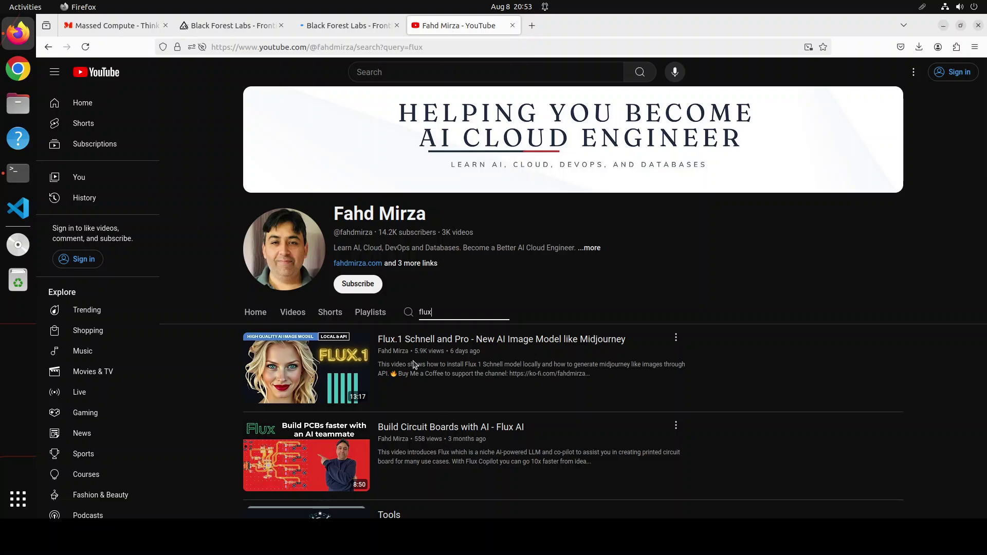
Step: Look over the YouTube flux search results, topped by the Flux.1 Schnell and Pro video
{"action": "mouse_move", "coordinate": [416, 363]}
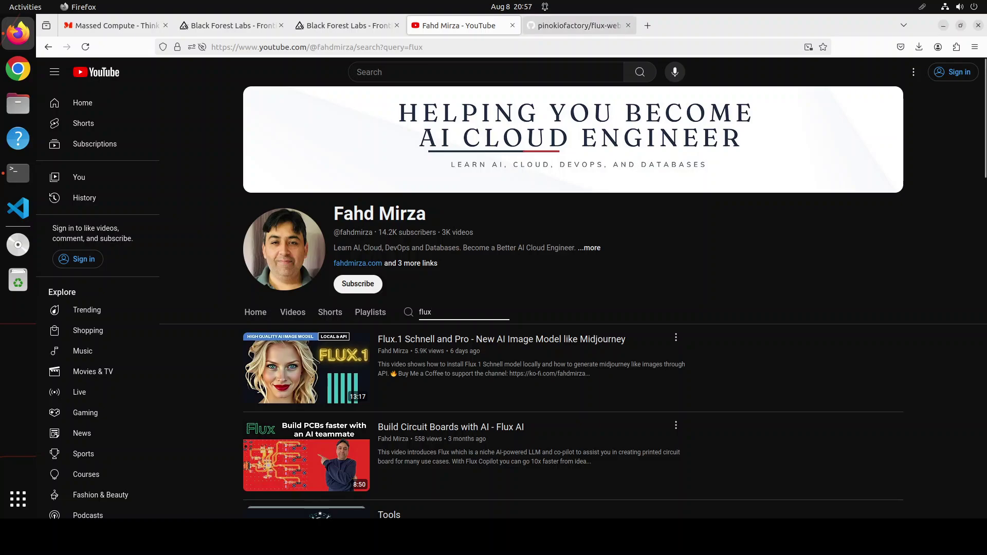
Step: Read the pinokiofactory/flux-webui README and demo image, then go back to the Black Forest Labs tab
{"action": "left_click", "coordinate": [563, 26]}
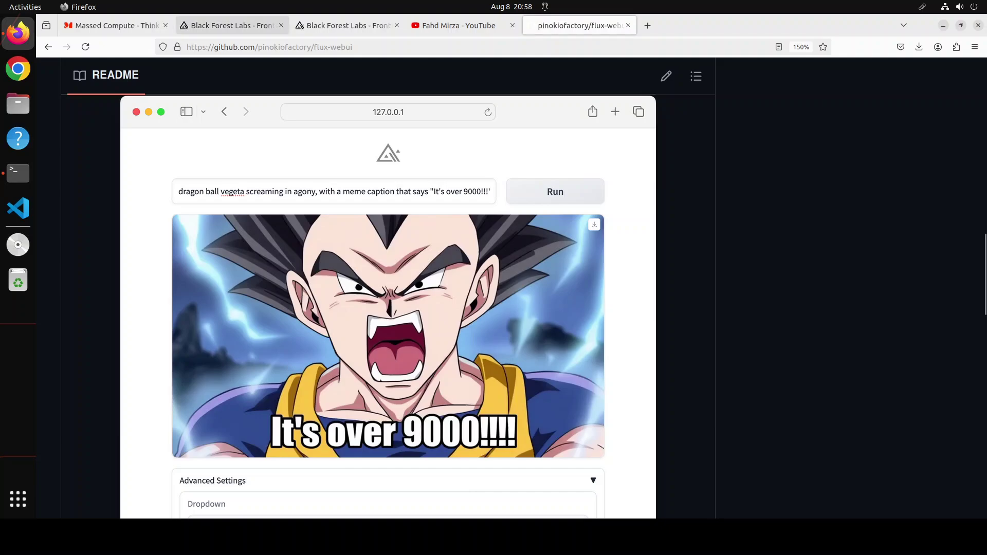
{"action": "left_click", "coordinate": [332, 26]}
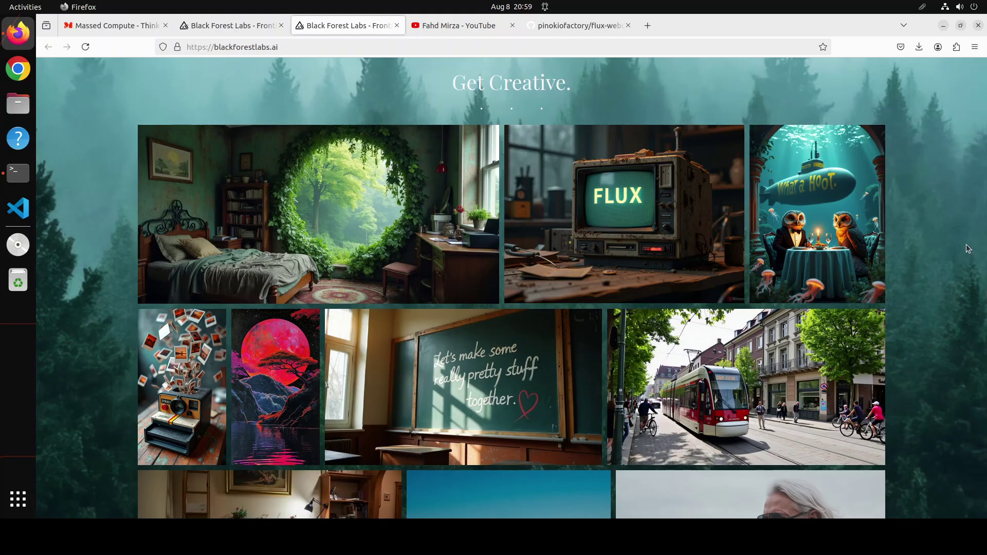
Step: Visit the Massed Compute home page, then bring up the terminal showing Ubuntu 22.04.4 LTS
{"action": "left_click", "coordinate": [107, 24]}
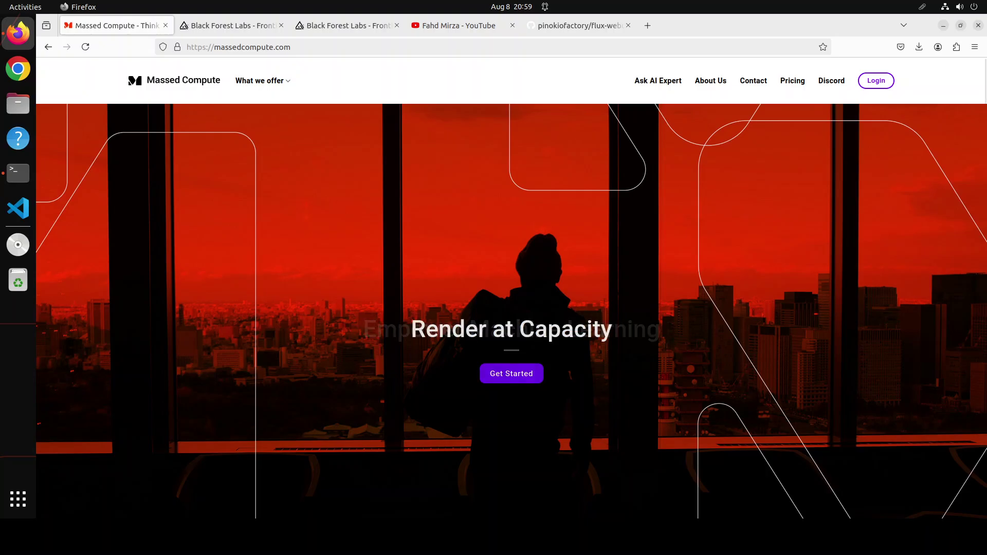
{"action": "left_click", "coordinate": [18, 173]}
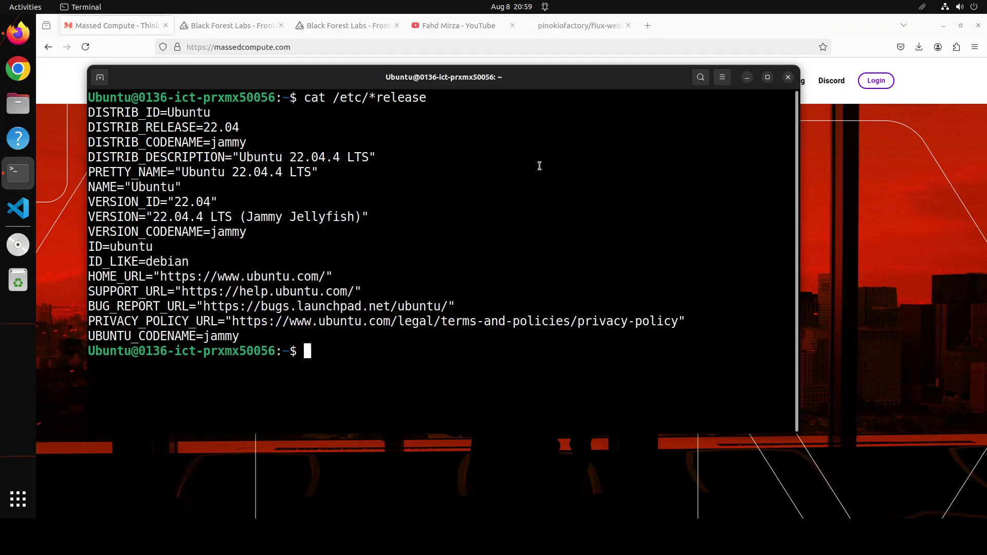
Step: Run nvidia-smi to confirm an RTX A6000 with 49140MiB and CUDA 12.2, then clear the terminal
{"action": "type", "text": "nvidia-smi"}
{"action": "key", "text": "Return"}
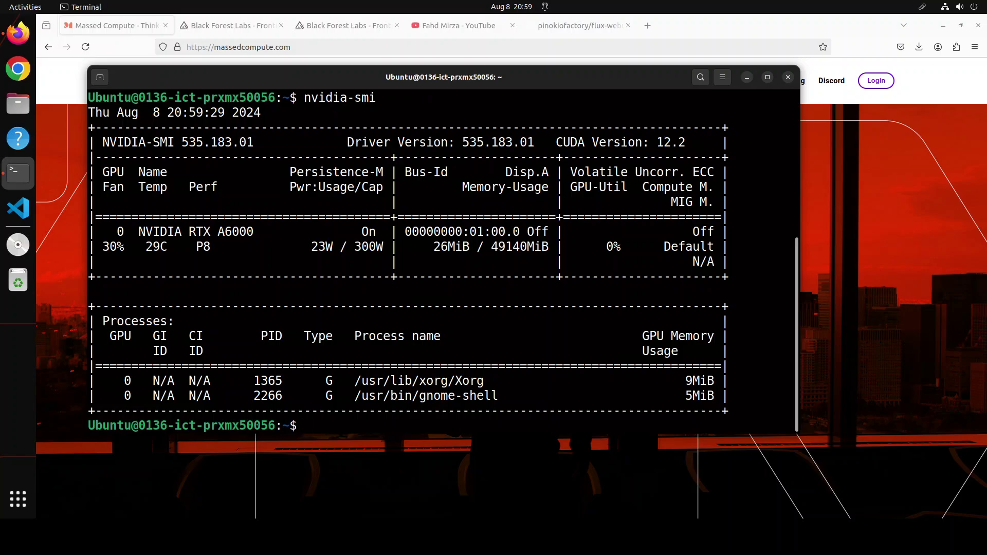
{"action": "type", "text": "cldar"}
{"action": "key", "text": "BackSpace"}
{"action": "key", "text": "BackSpace"}
{"action": "key", "text": "BackSpace"}
{"action": "type", "text": "ear"}
{"action": "key", "text": "Return"}
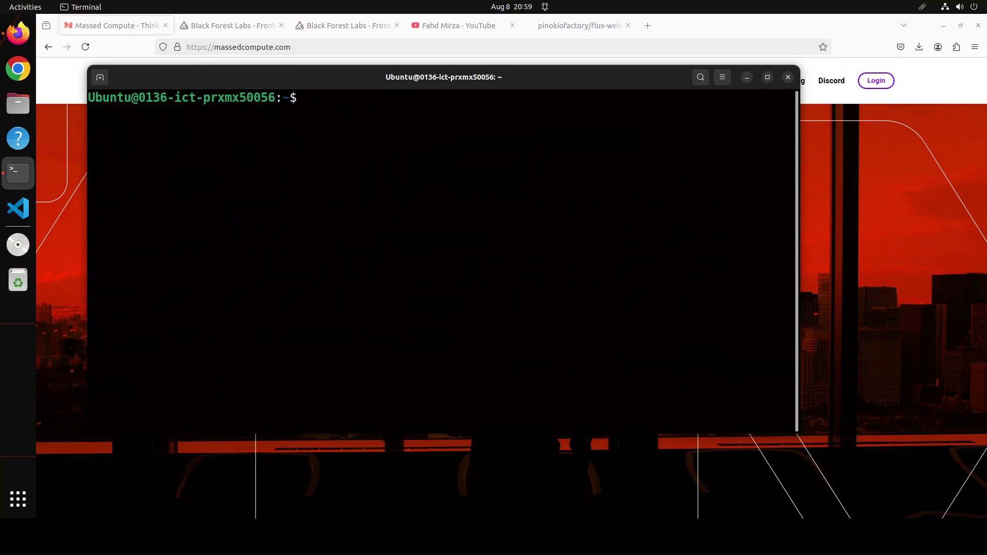
Step: Create and activate the flux conda environment with Python 3.11
{"action": "right_click", "coordinate": [348, 147]}
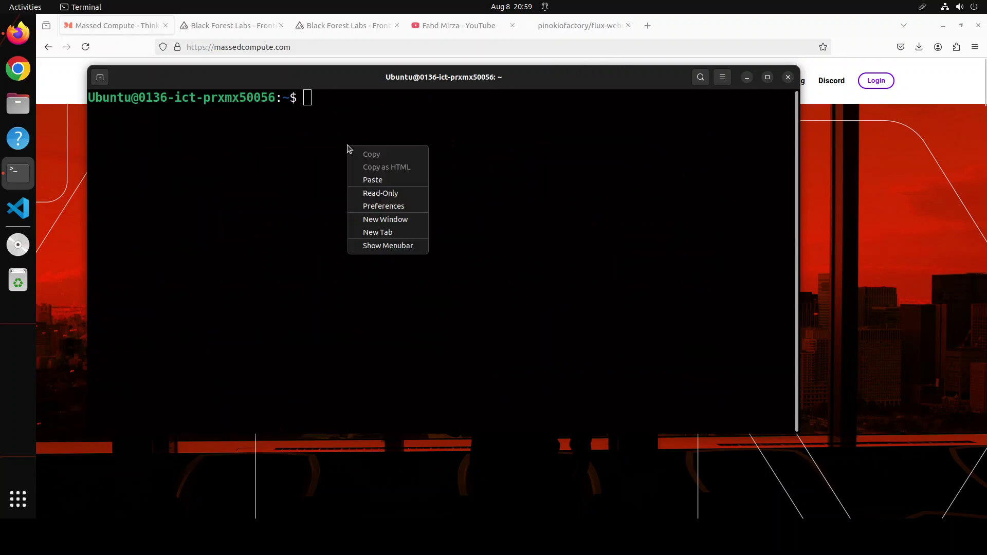
{"action": "left_click", "coordinate": [378, 180]}
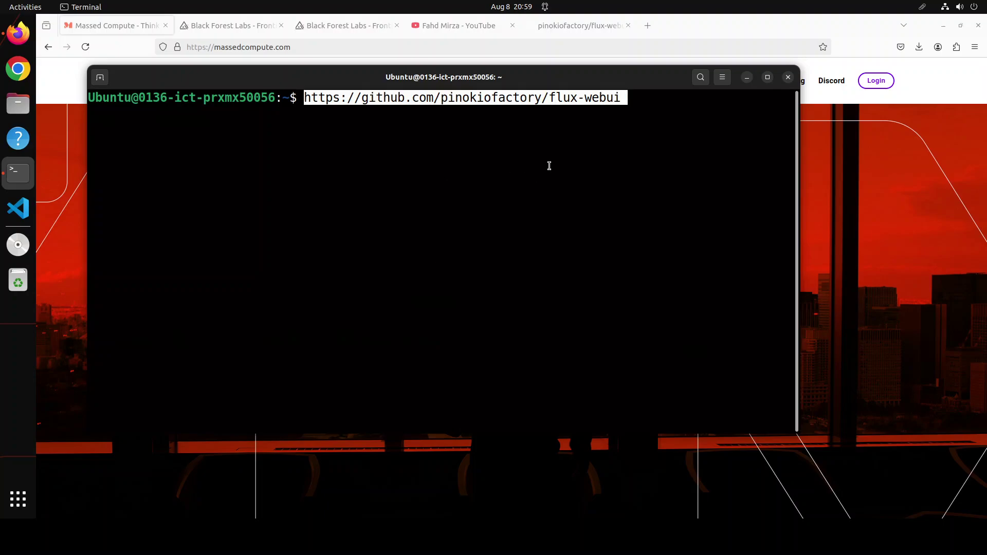
{"action": "key", "text": "Up"}
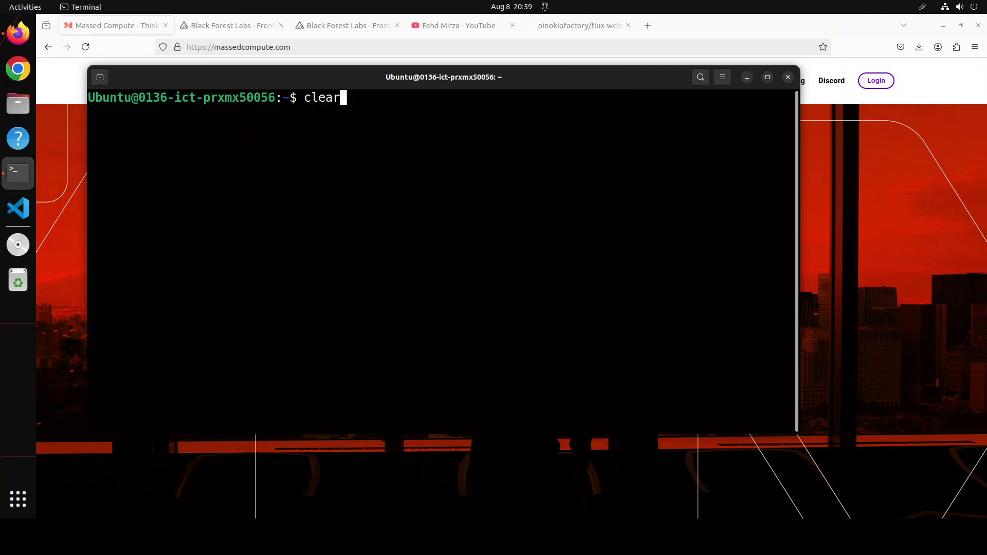
{"action": "type", "text": "conda create -n flux python=3.11 -y && conda activate flux"}
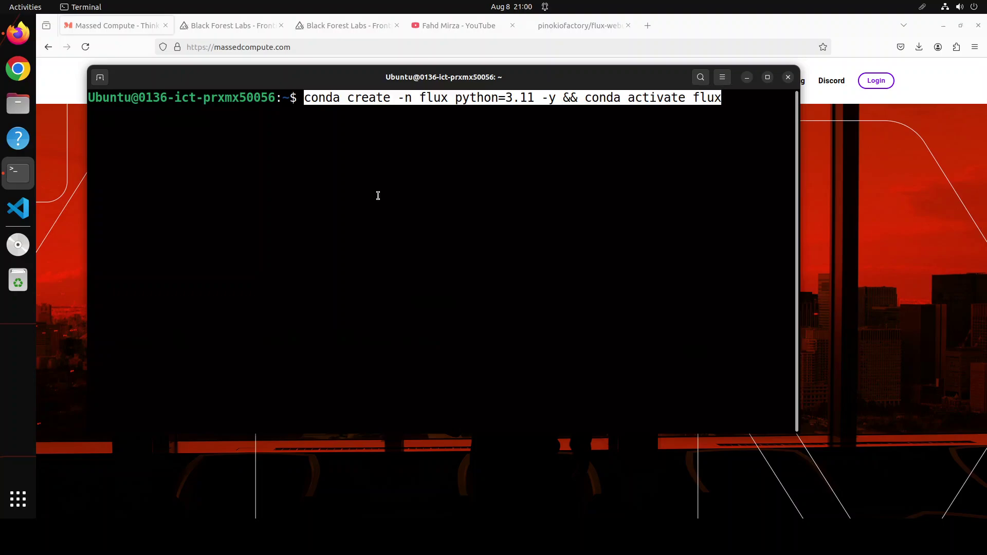
{"action": "key", "text": "Return"}
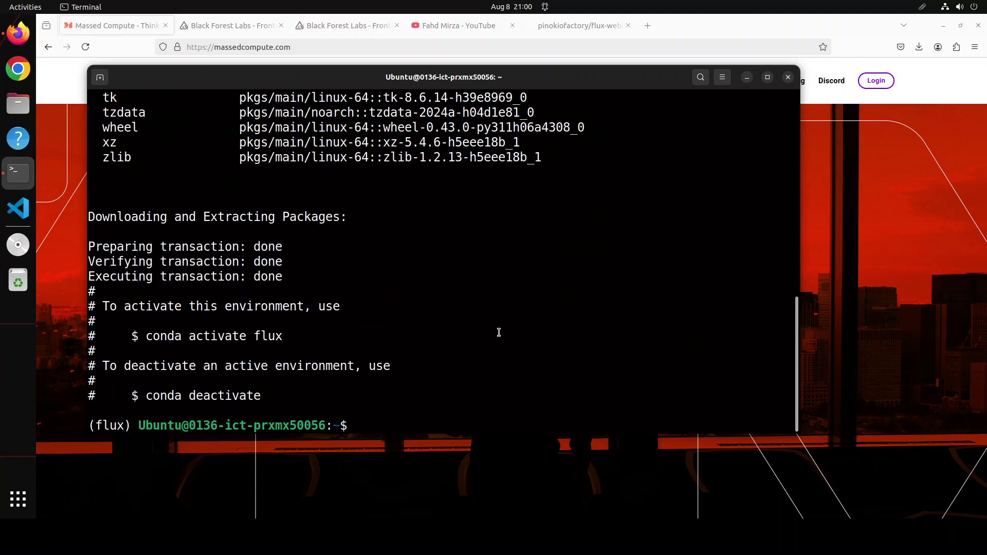
Step: Clone flux-webui, cd into it, and paste the pip install torch==2.3.1 command
{"action": "right_click", "coordinate": [421, 273]}
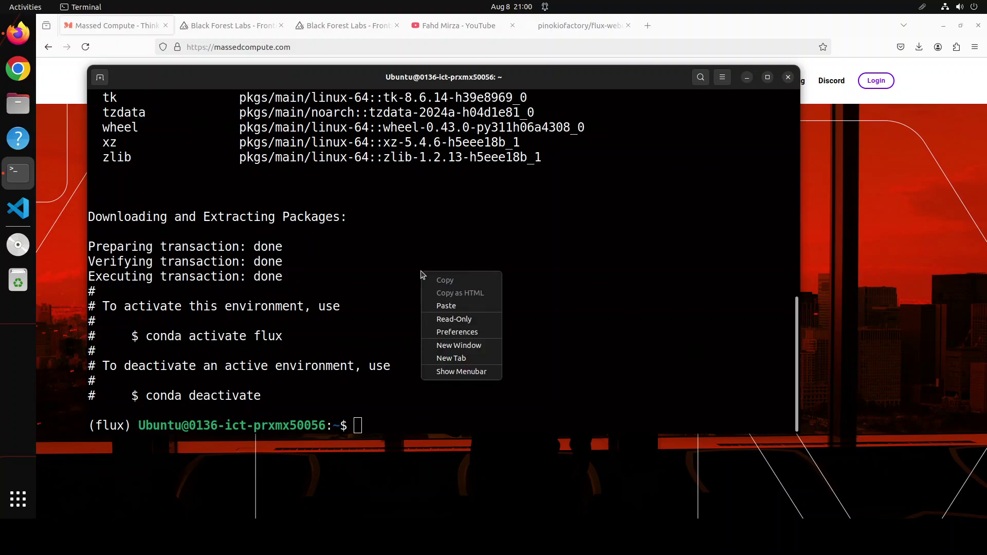
{"action": "left_click", "coordinate": [465, 305]}
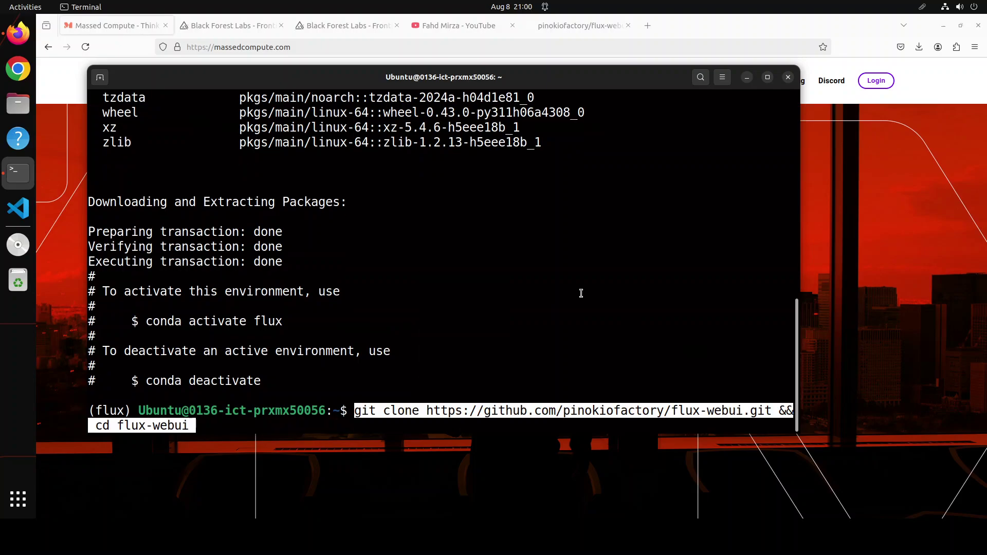
{"action": "key", "text": "Return"}
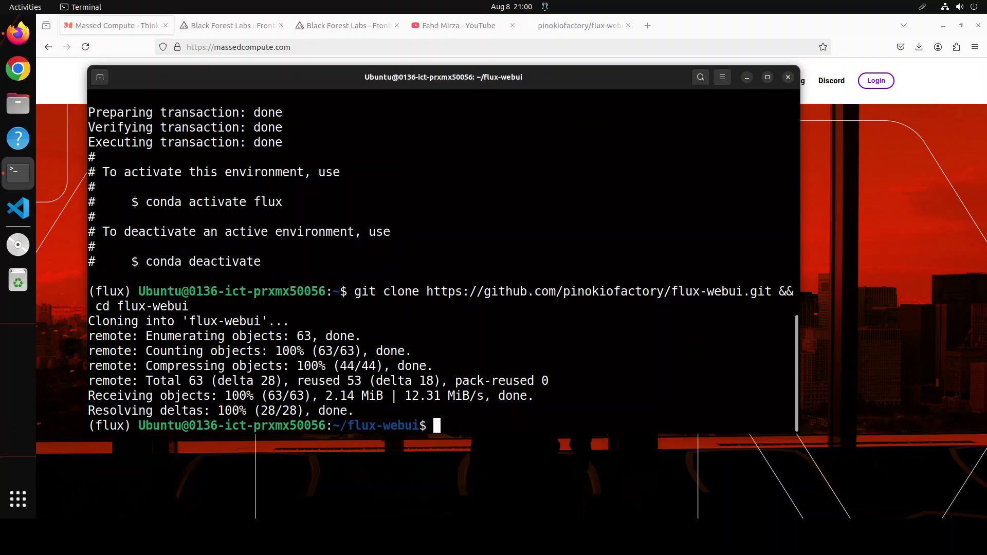
{"action": "right_click", "coordinate": [548, 345]}
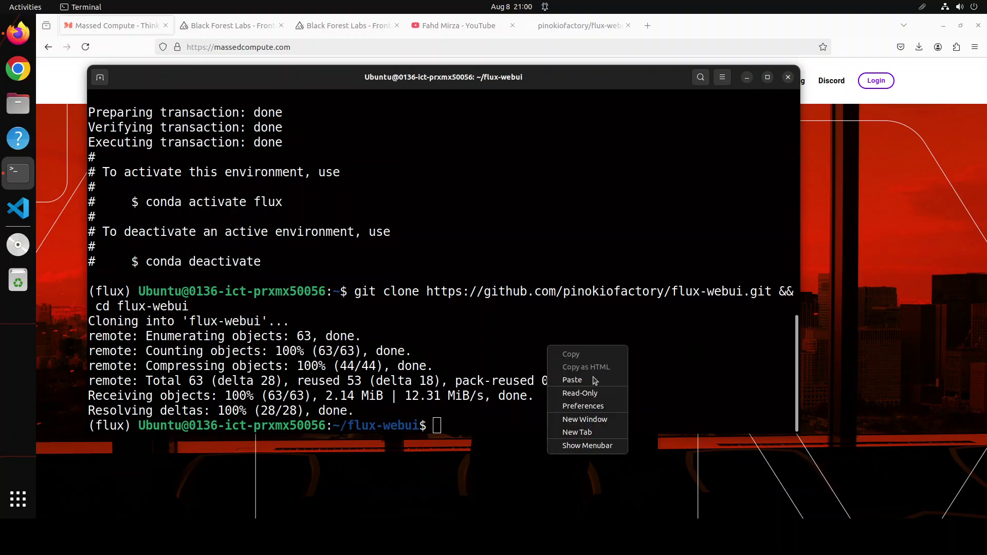
{"action": "left_click", "coordinate": [572, 380]}
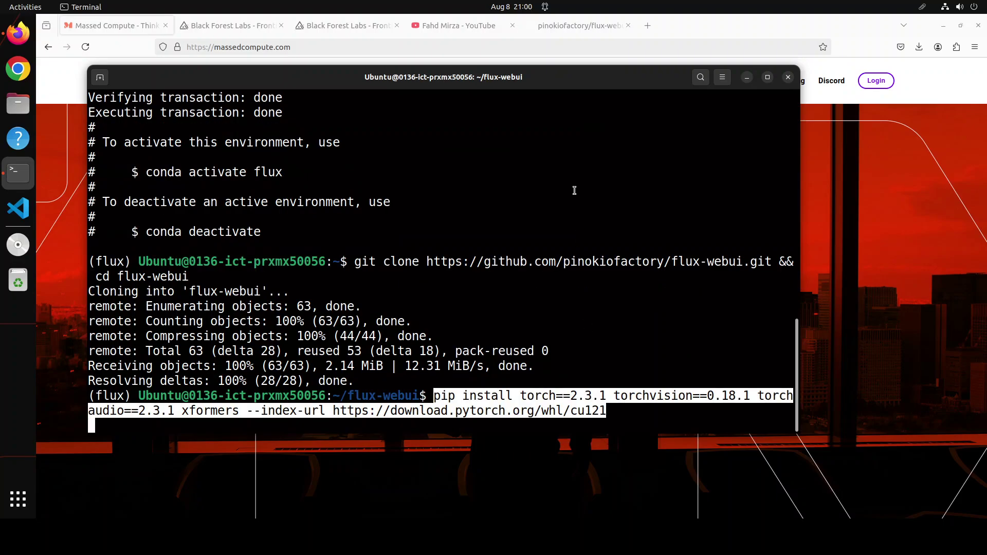
Step: Install torch 2.3.1, torchvision, torchaudio, xformers and requirements.txt packages, then clear the screen
{"action": "key", "text": "Return"}
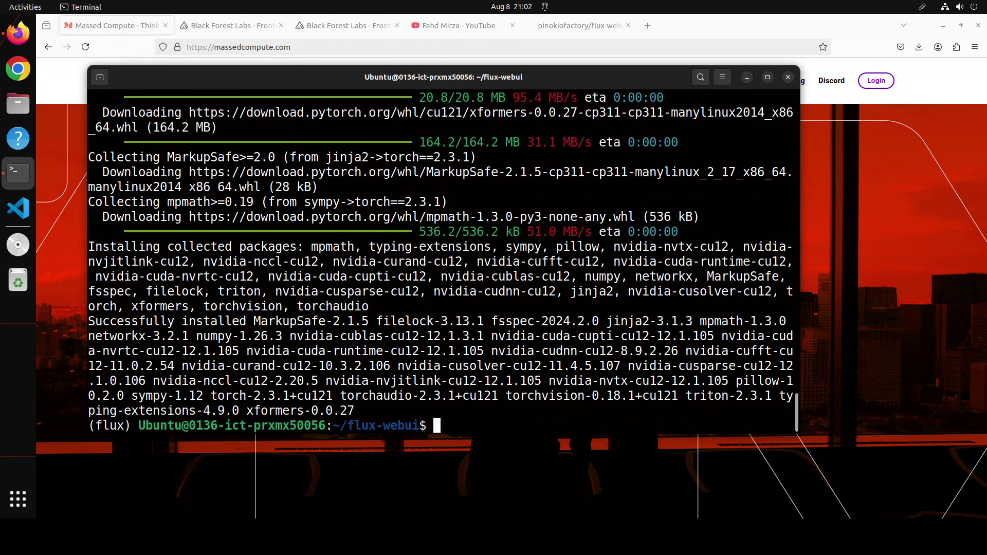
{"action": "right_click", "coordinate": [425, 341]}
{"action": "left_click", "coordinate": [468, 380]}
{"action": "key", "text": "Return"}
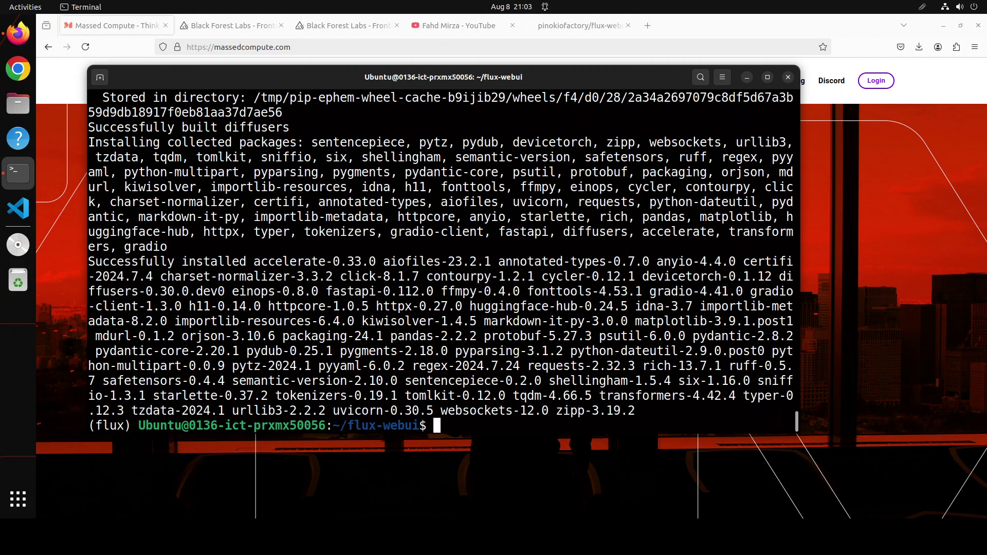
{"action": "type", "text": "clear"}
{"action": "key", "text": "Return"}
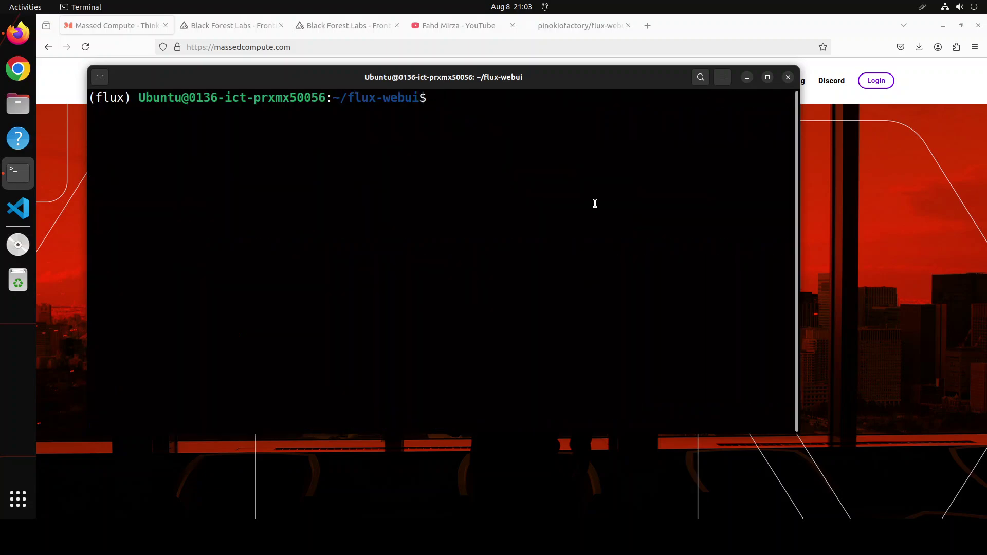
{"action": "right_click", "coordinate": [478, 175]}
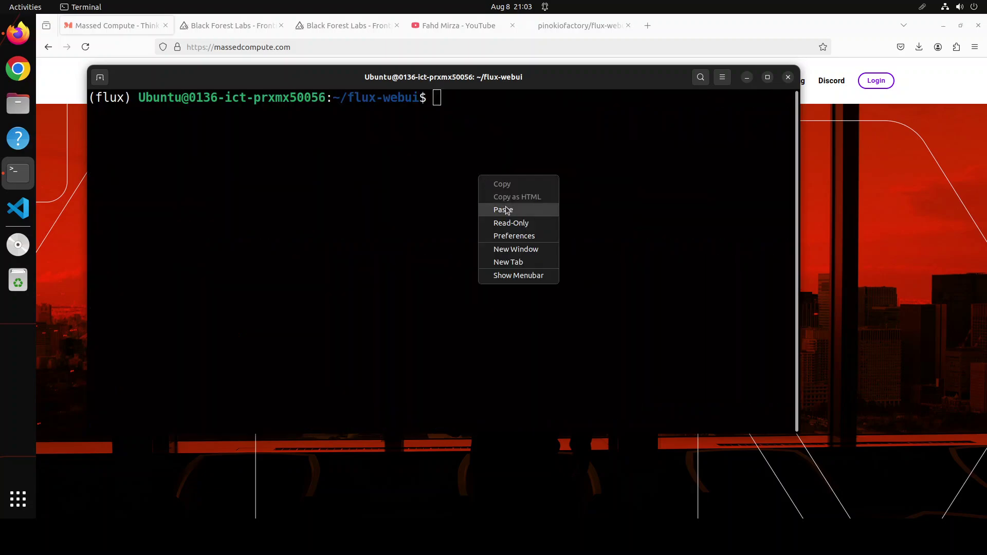
{"action": "left_click", "coordinate": [506, 209]}
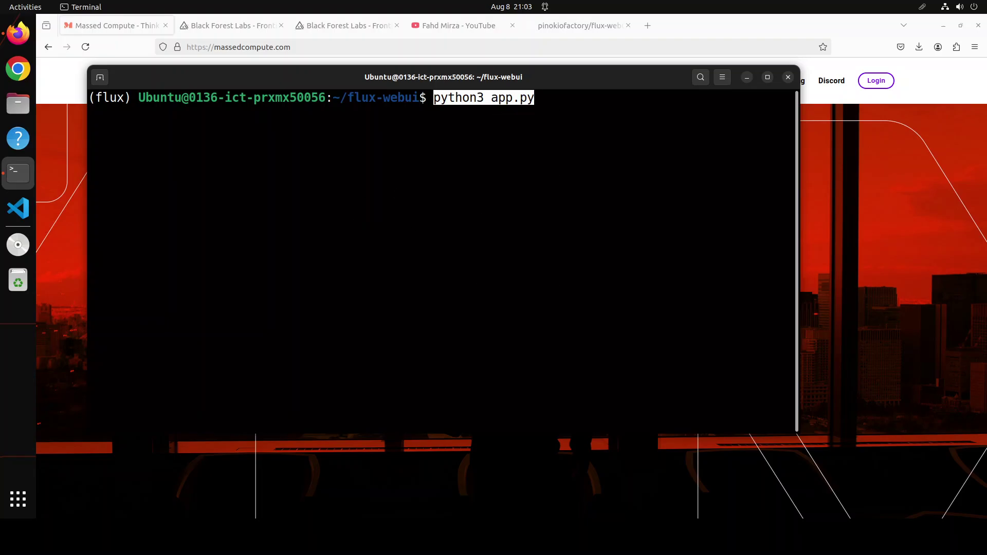
{"action": "key", "text": "Return"}
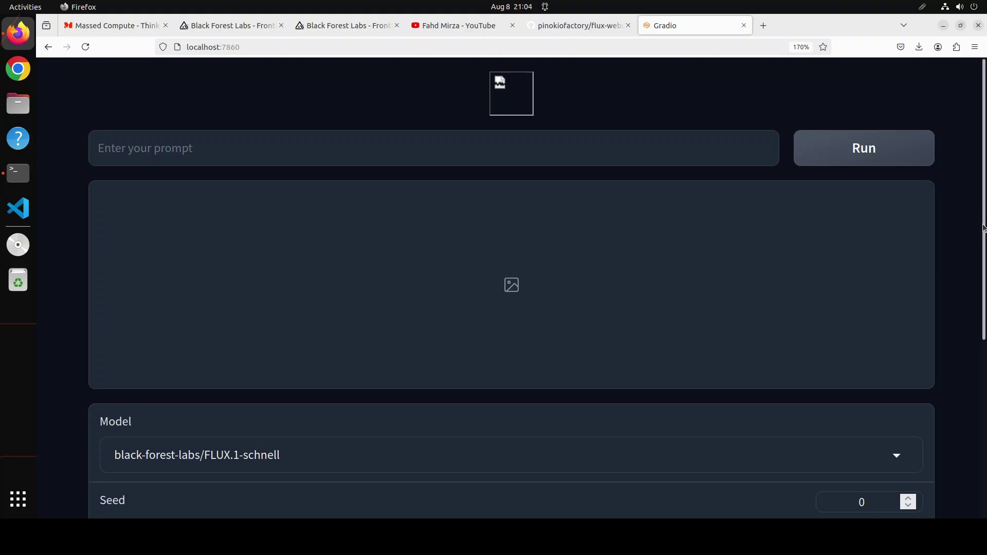
Step: Check the Model dropdown options and settings, then generate the translucent teapot with FLUX.1-schnell
{"action": "scroll", "coordinate": [429, 331], "scroll_direction": "down", "scroll_amount": 3}
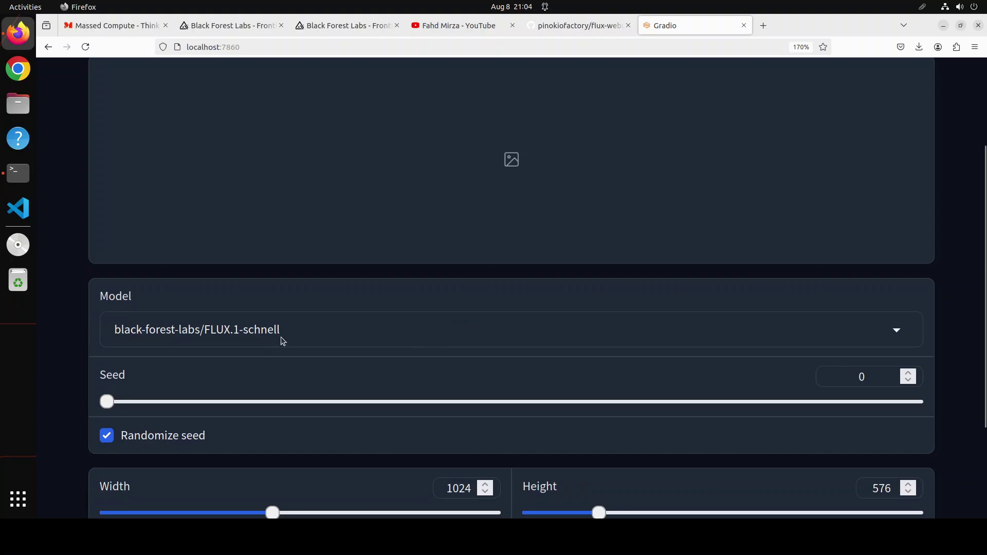
{"action": "left_click", "coordinate": [397, 332]}
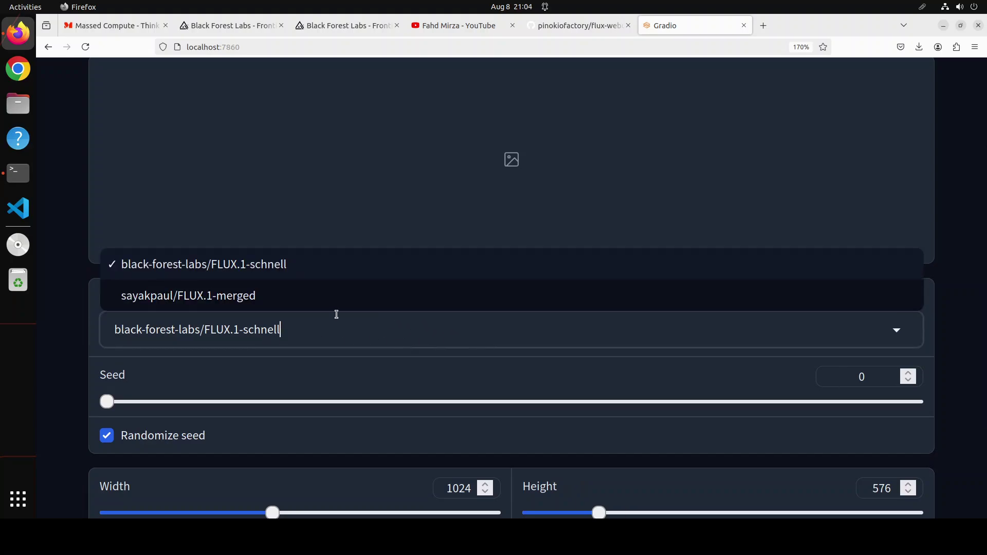
{"action": "left_click", "coordinate": [236, 306]}
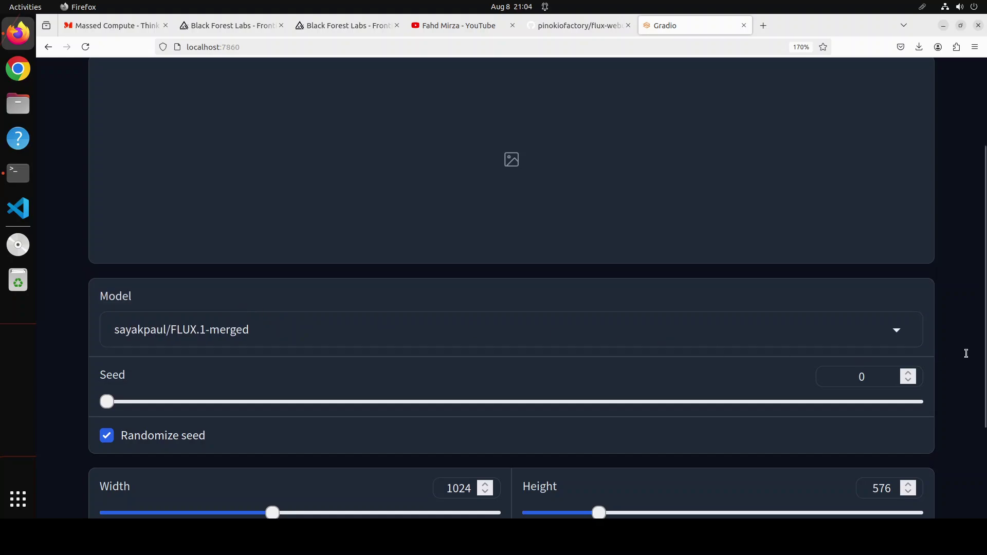
{"action": "scroll", "coordinate": [984, 293], "scroll_direction": "down", "scroll_amount": 3}
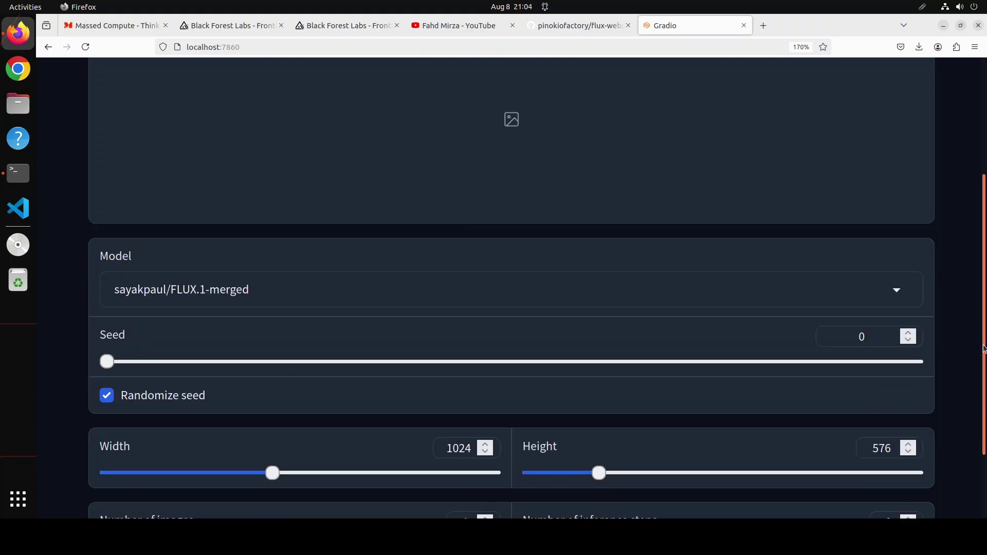
{"action": "scroll", "coordinate": [978, 427], "scroll_direction": "down", "scroll_amount": 1}
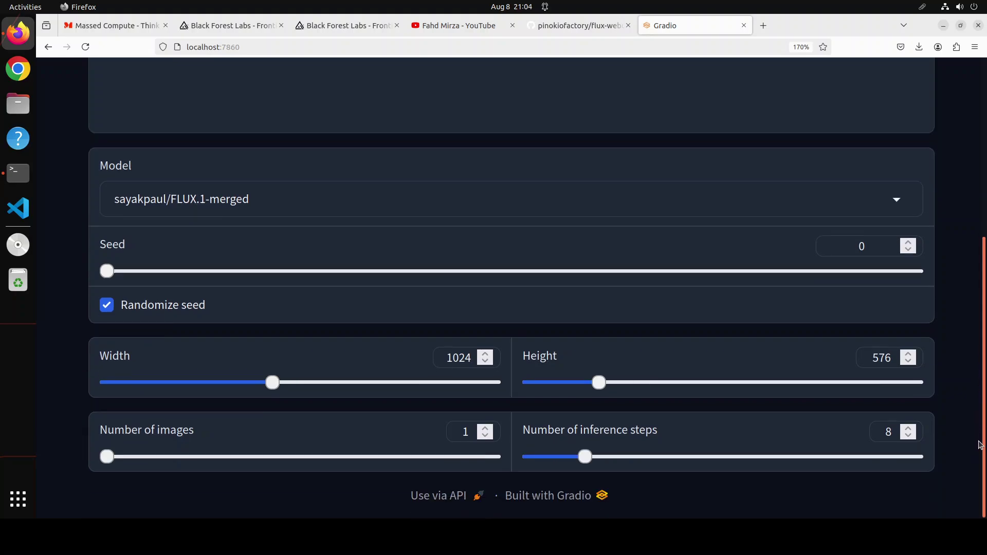
{"action": "left_click_drag", "start_coordinate": [986, 350], "coordinate": [986, 166]}
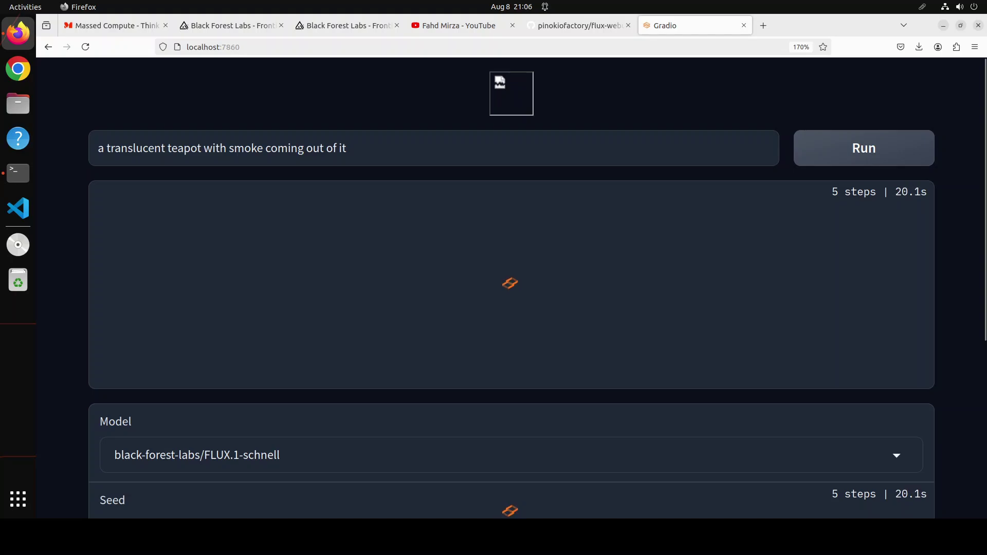
Step: Check model download progress in the terminal, then review the finished translucent teapot image and seed
{"action": "left_click", "coordinate": [23, 180]}
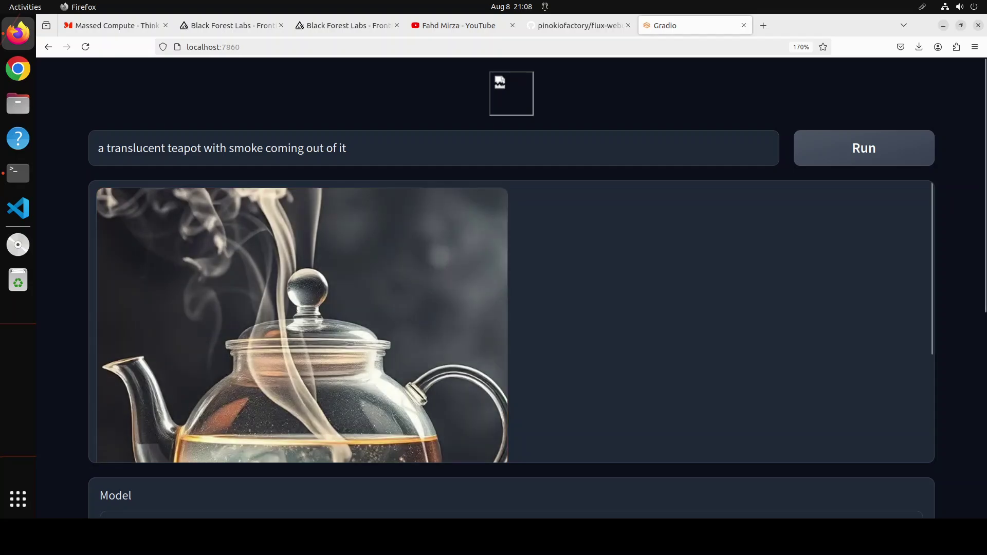
{"action": "scroll", "coordinate": [926, 230], "scroll_direction": "down", "scroll_amount": 2}
{"action": "scroll", "coordinate": [931, 201], "scroll_direction": "up", "scroll_amount": 2}
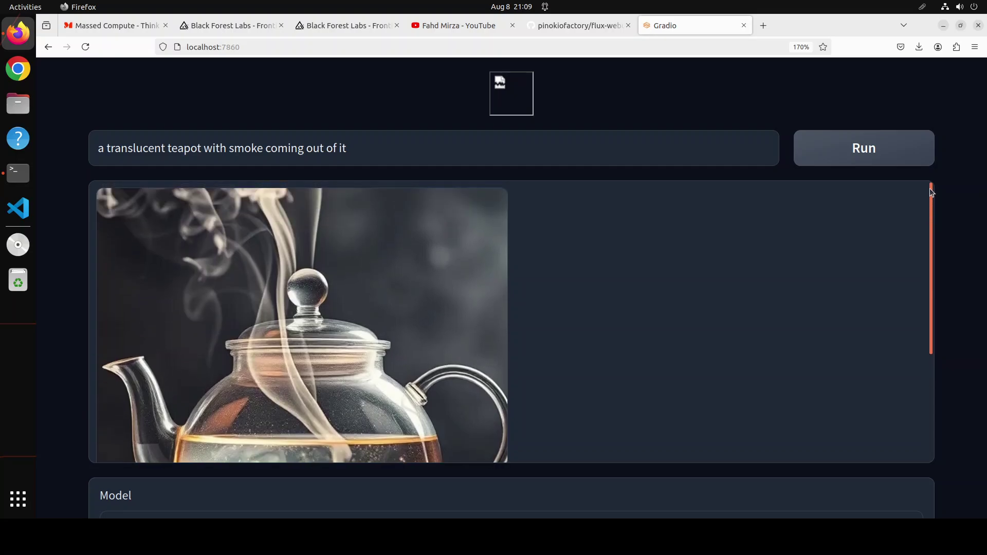
{"action": "scroll", "coordinate": [912, 273], "scroll_direction": "down", "scroll_amount": 5}
{"action": "scroll", "coordinate": [910, 339], "scroll_direction": "down", "scroll_amount": 1}
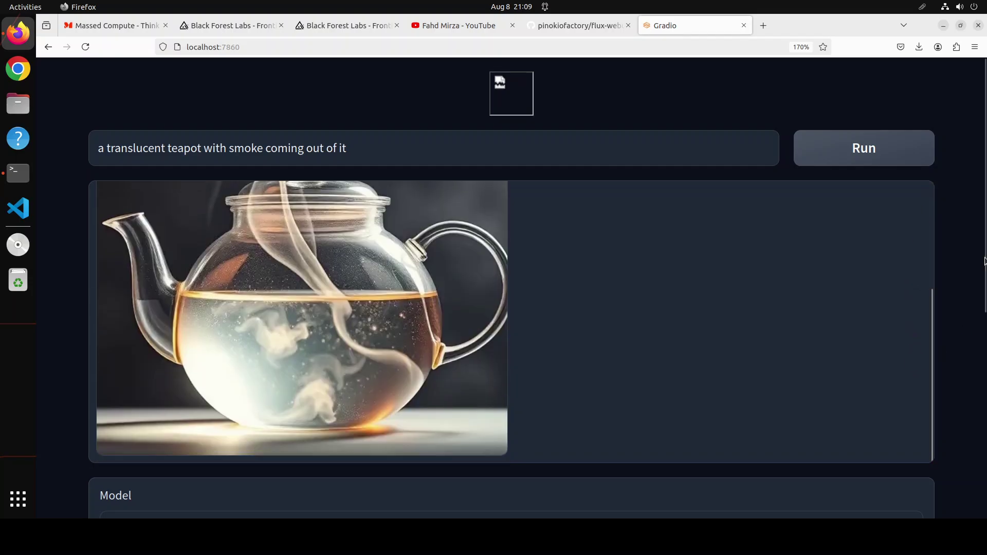
{"action": "left_click_drag", "start_coordinate": [984, 224], "coordinate": [983, 292]}
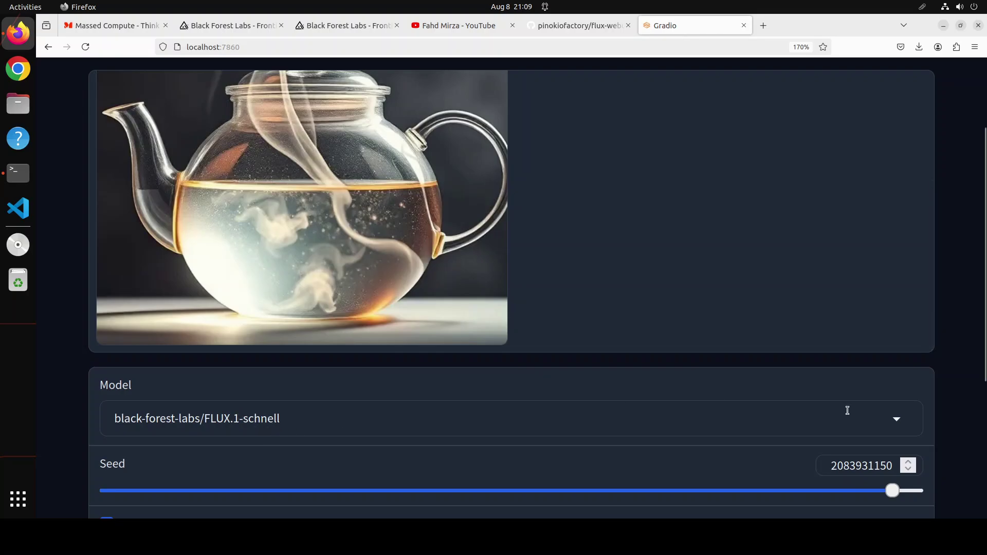
{"action": "left_click", "coordinate": [898, 419]}
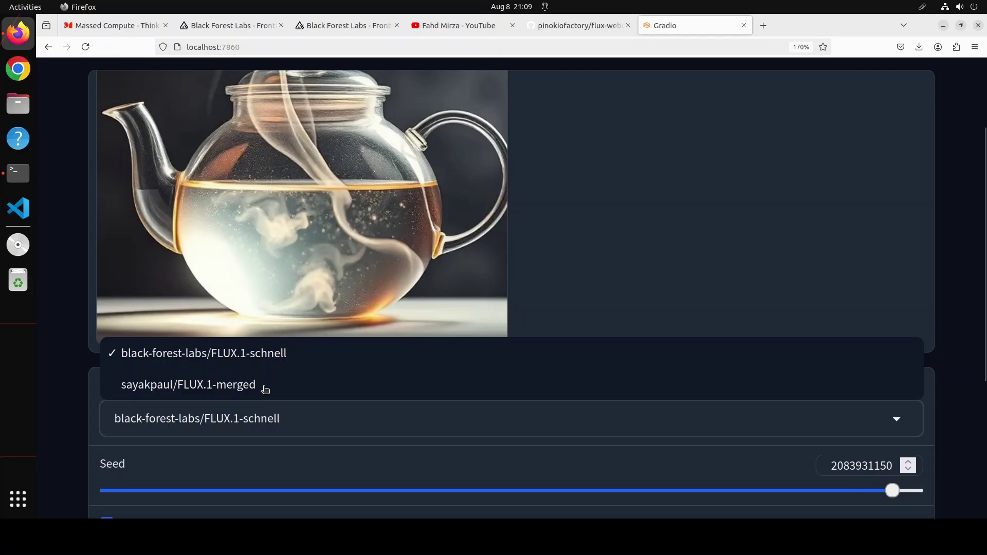
Step: Switch to the FLUX.1-merged model and paste in the green-haired, porcelain-skinned woman prompt
{"action": "left_click", "coordinate": [265, 386]}
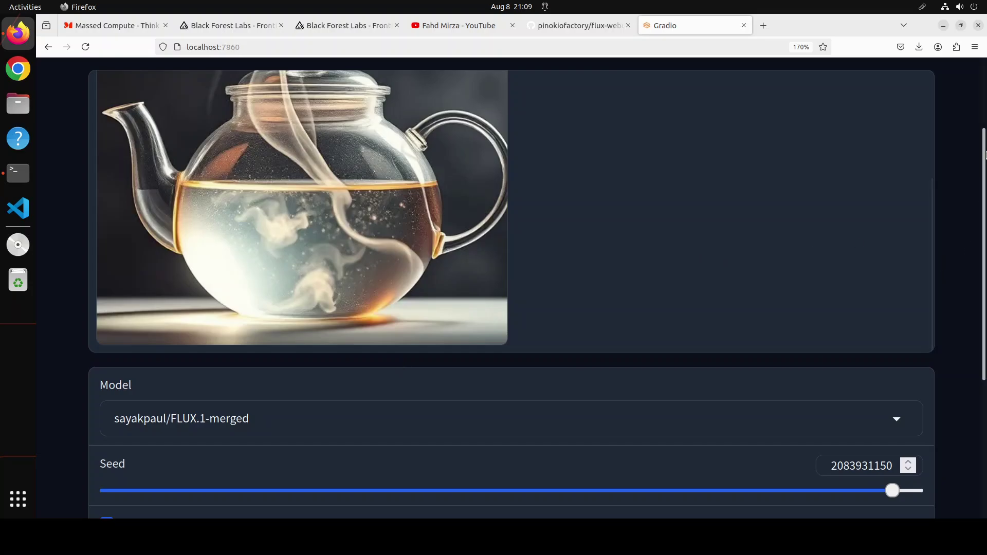
{"action": "scroll", "coordinate": [403, 141], "scroll_direction": "up", "scroll_amount": 3}
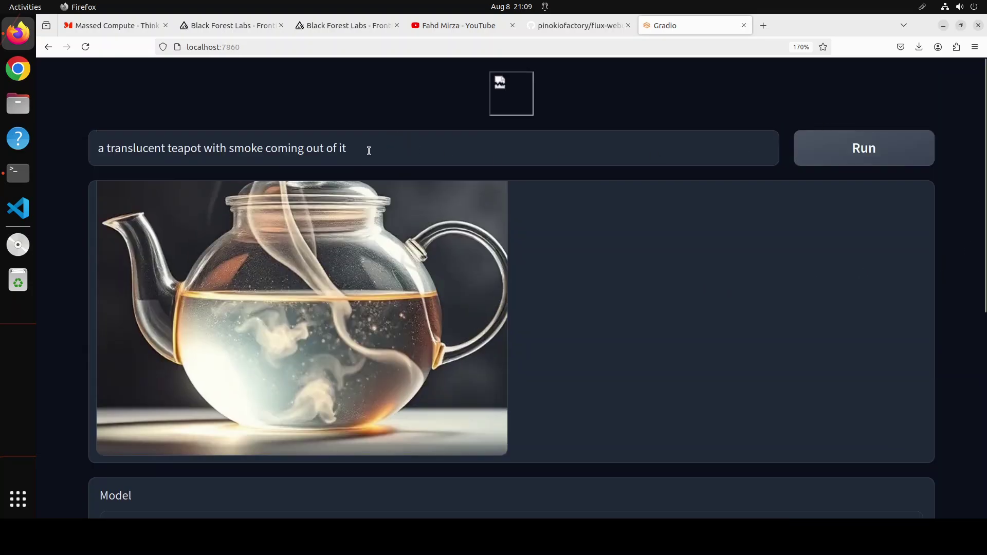
{"action": "key", "text": "ctrl+a"}
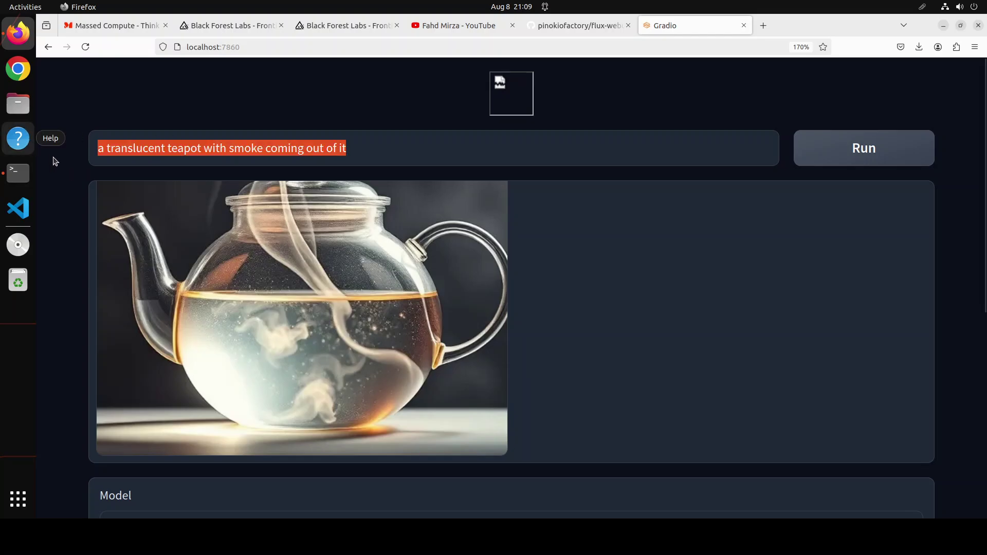
{"action": "key", "text": "ctrl+v"}
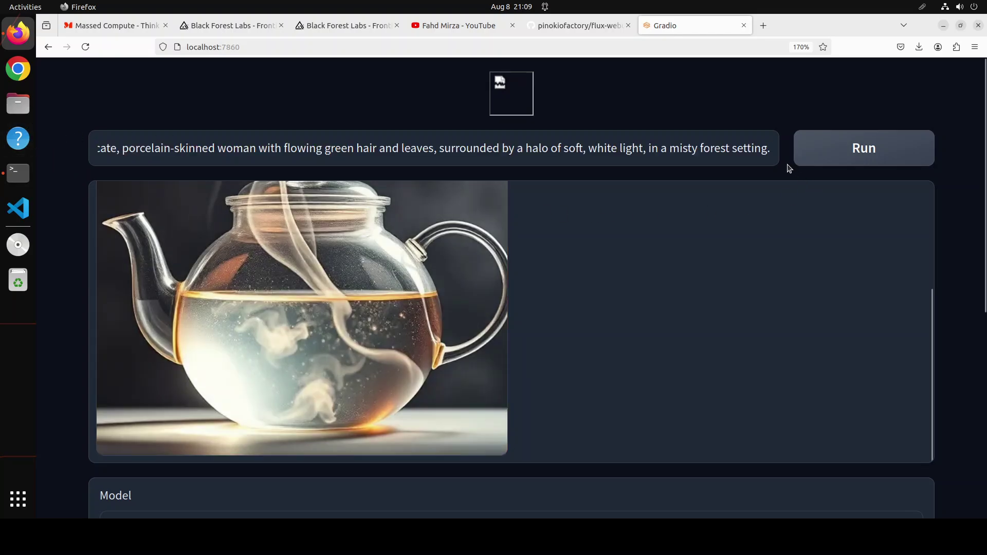
Step: Review the prompt, run the generation, and bring up the terminal to inspect the error
{"action": "key", "text": "Home"}
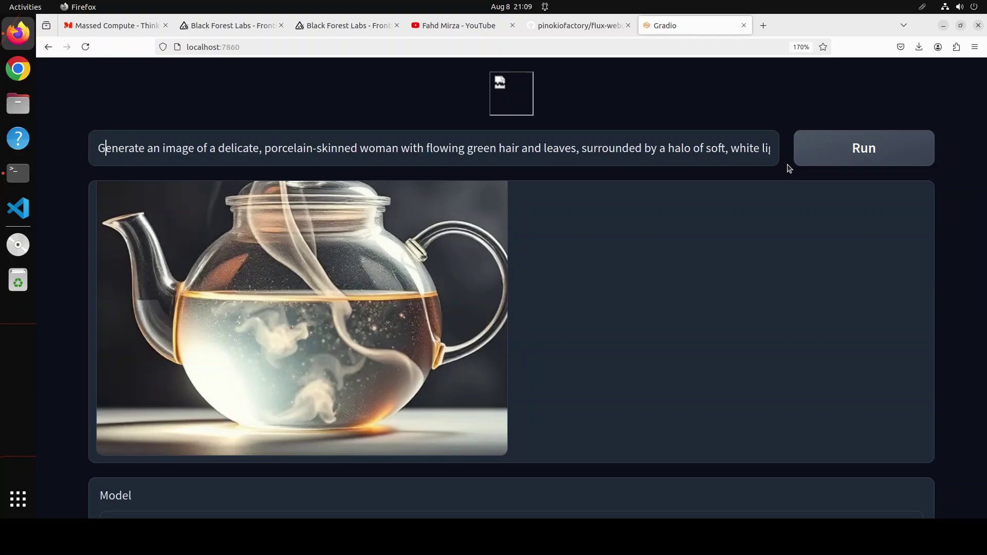
{"action": "key", "text": "Right"}
{"action": "key", "text": "Right"}
{"action": "key", "text": "Right"}
{"action": "key", "text": "Right"}
{"action": "key", "text": "Right"}
{"action": "key", "text": "Right"}
{"action": "key", "text": "Right"}
{"action": "key", "text": "Right"}
{"action": "key", "text": "Right"}
{"action": "key", "text": "Right"}
{"action": "key", "text": "Right"}
{"action": "key", "text": "Right"}
{"action": "key", "text": "Right"}
{"action": "key", "text": "Right"}
{"action": "key", "text": "End"}
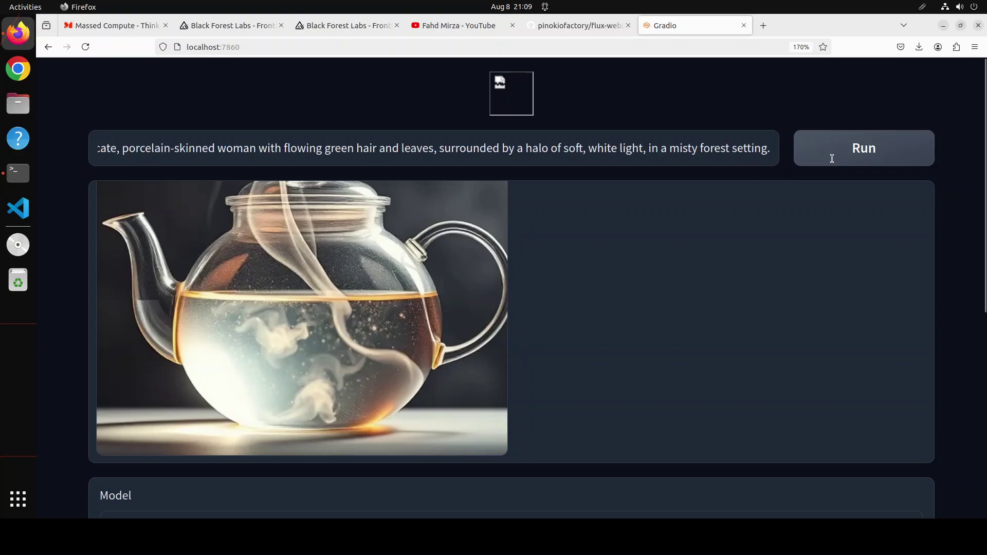
{"action": "left_click", "coordinate": [860, 157]}
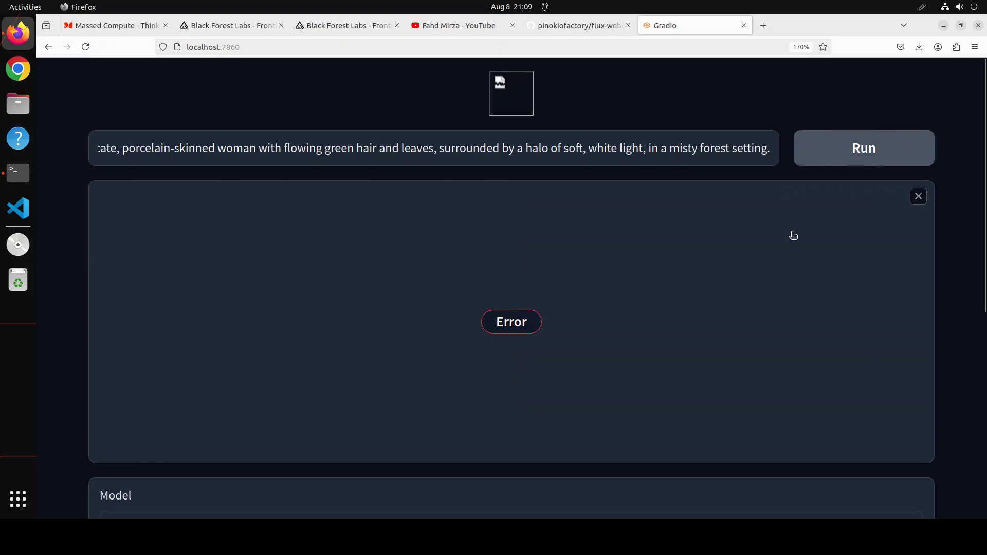
{"action": "left_click", "coordinate": [18, 173]}
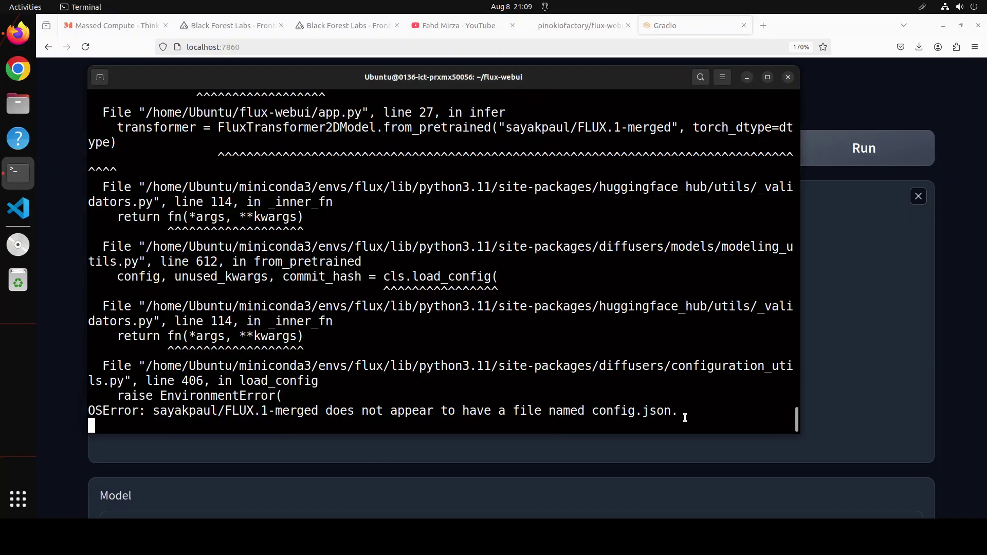
Step: Set the Model back to black-forest-labs/FLUX.1-schnell and rerun the green-haired forest woman prompt
{"action": "left_click", "coordinate": [841, 217]}
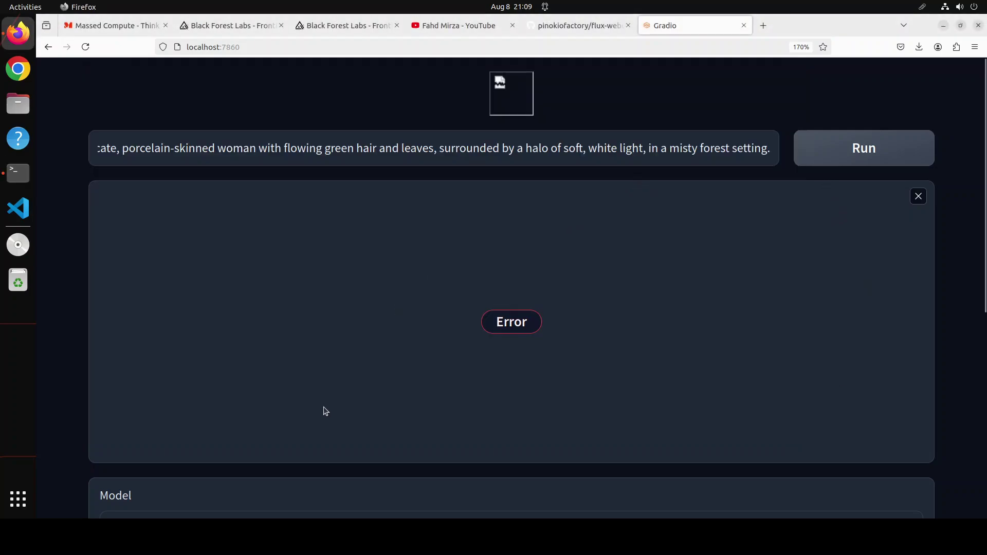
{"action": "scroll", "coordinate": [399, 396], "scroll_direction": "down", "scroll_amount": 2}
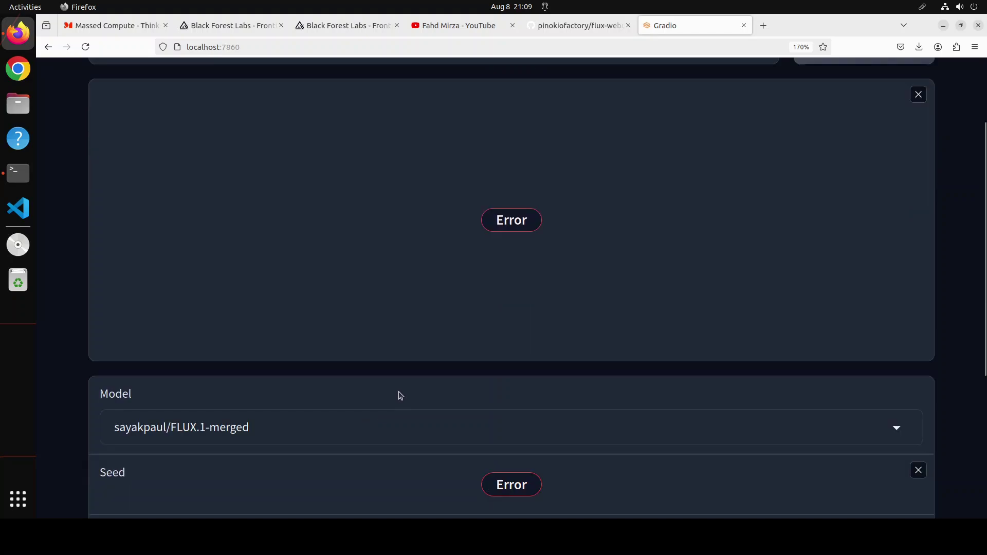
{"action": "left_click", "coordinate": [261, 432]}
{"action": "left_click", "coordinate": [249, 359]}
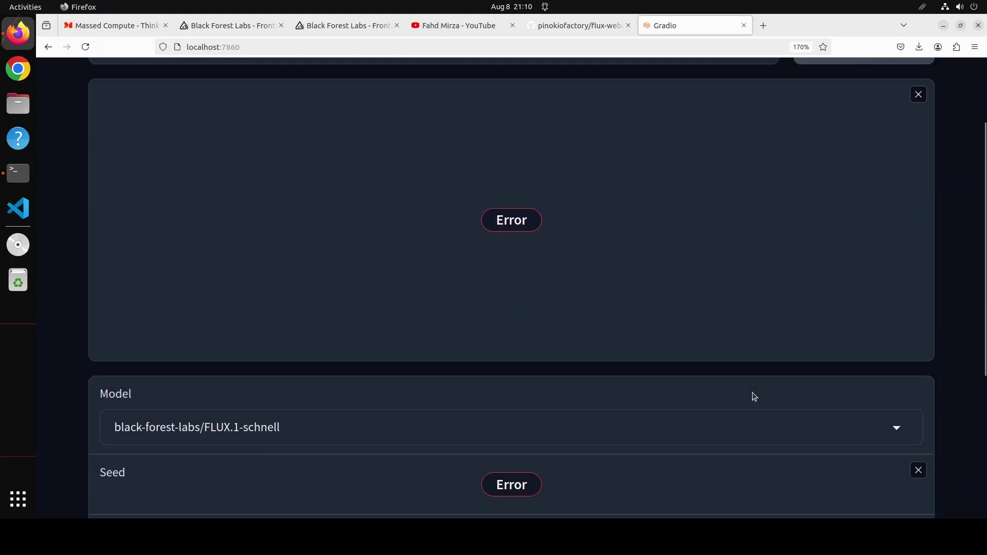
{"action": "scroll", "coordinate": [749, 391], "scroll_direction": "up", "scroll_amount": 2}
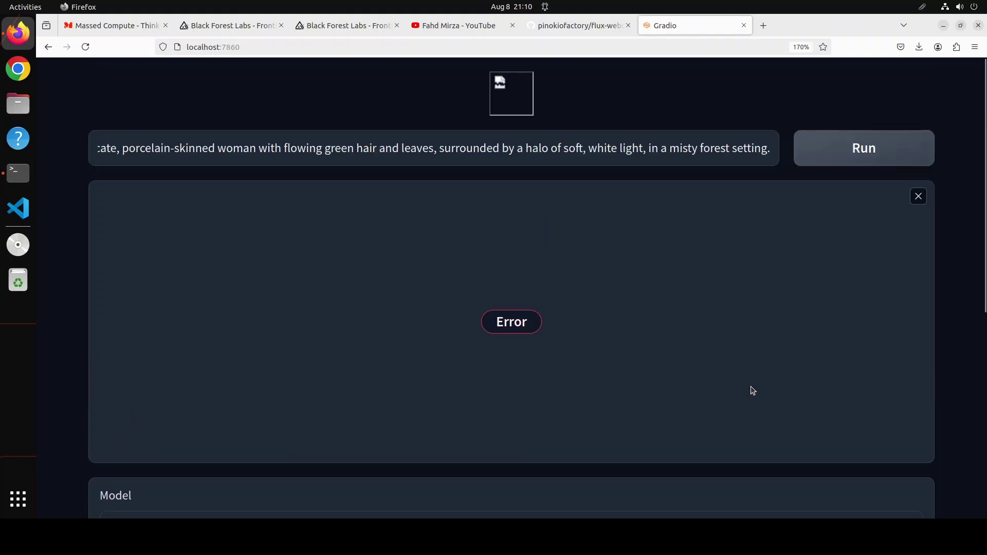
{"action": "left_click", "coordinate": [855, 160]}
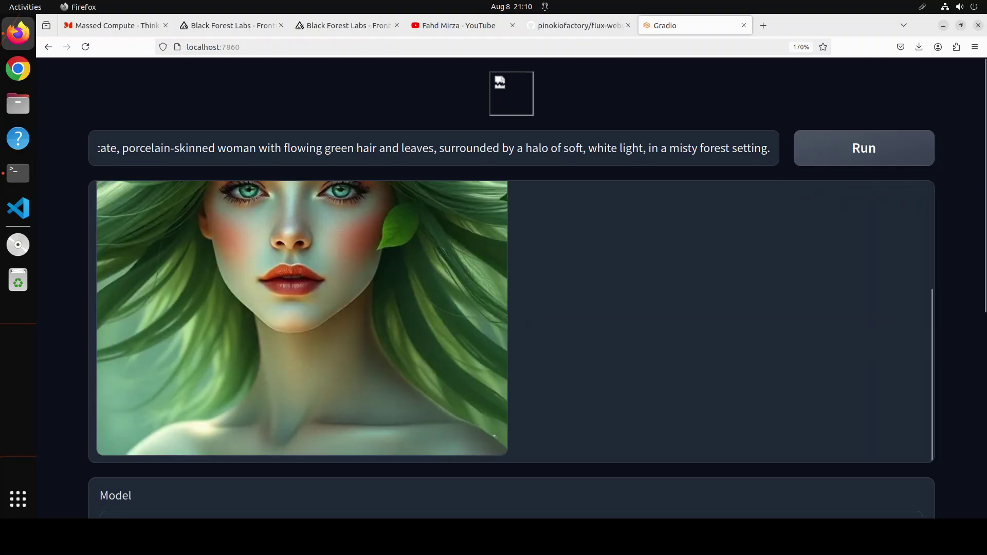
{"action": "left_click_drag", "start_coordinate": [932, 298], "coordinate": [931, 211]}
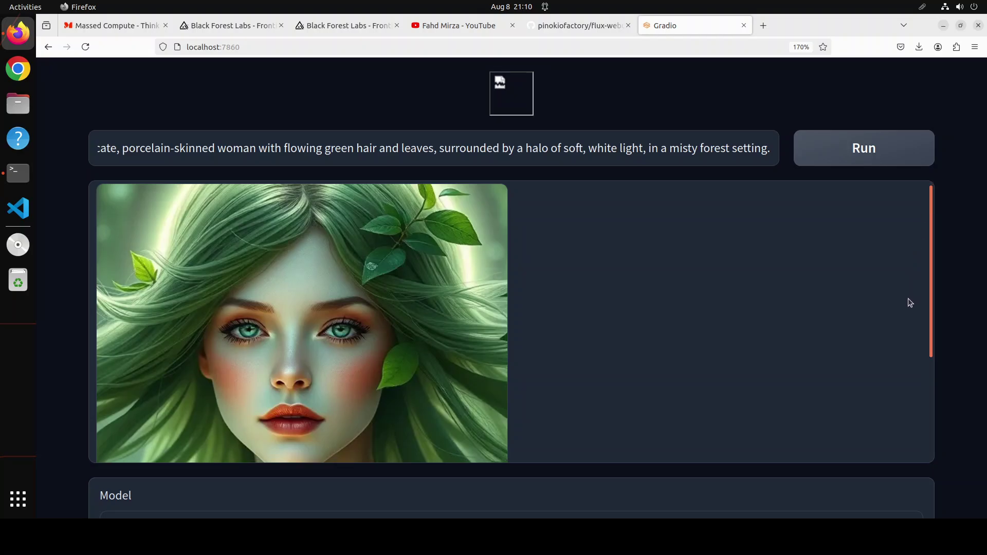
{"action": "scroll", "coordinate": [908, 302], "scroll_direction": "down", "scroll_amount": 5}
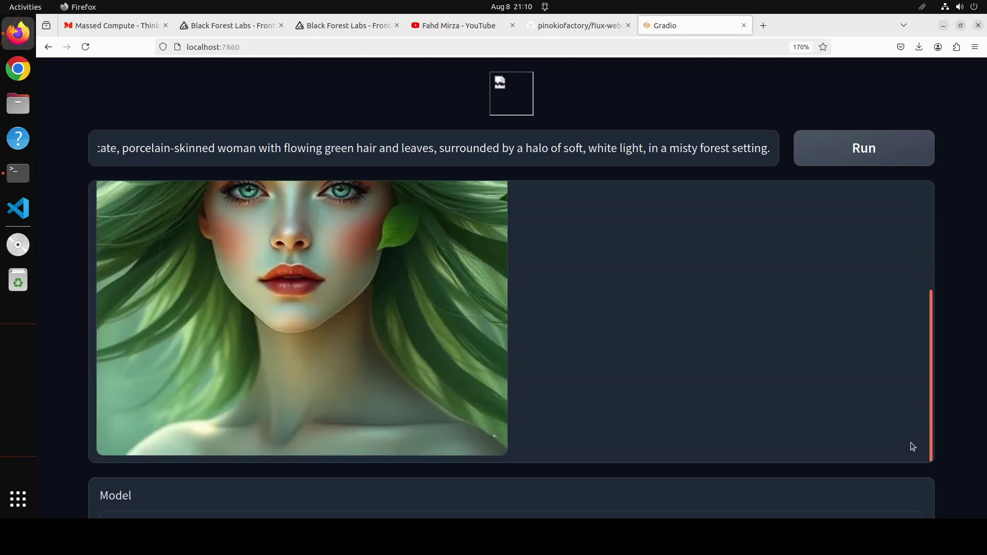
{"action": "scroll", "coordinate": [671, 325], "scroll_direction": "up", "scroll_amount": 5}
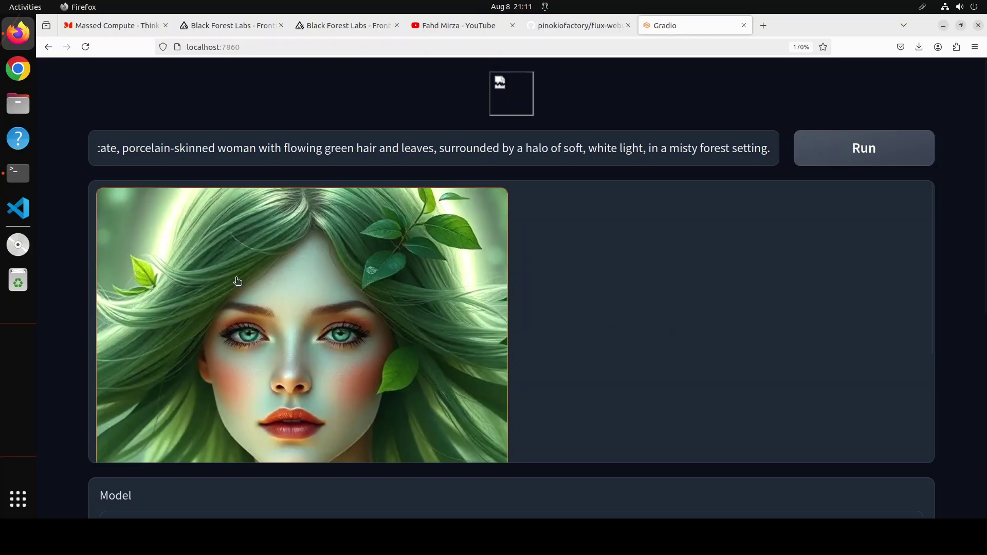
{"action": "scroll", "coordinate": [253, 271], "scroll_direction": "down", "scroll_amount": 3}
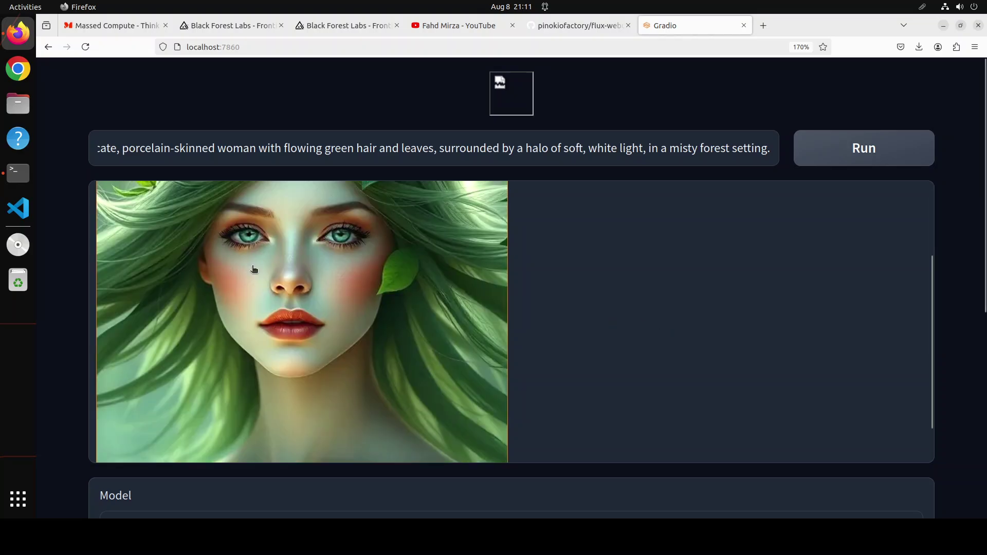
{"action": "scroll", "coordinate": [305, 312], "scroll_direction": "up", "scroll_amount": 3}
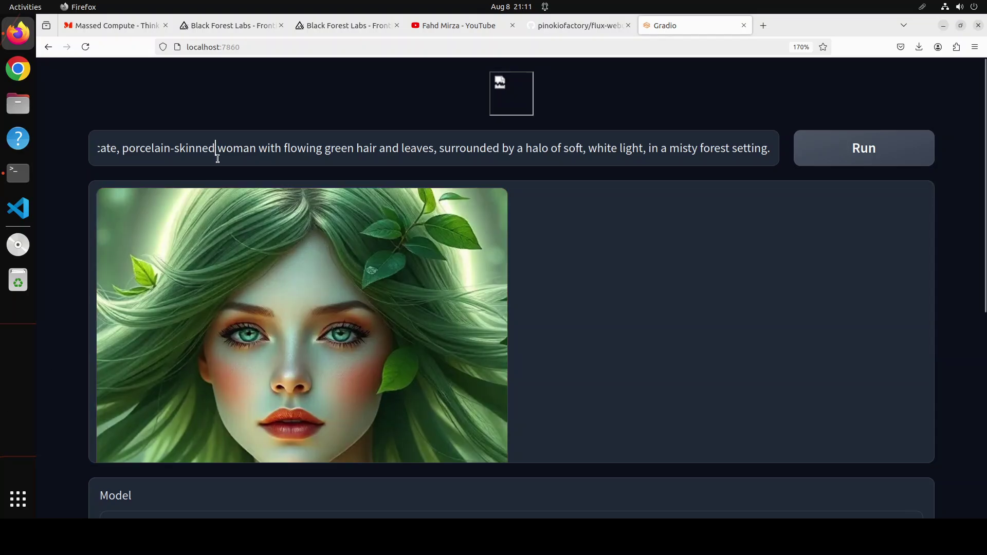
{"action": "triple_click", "coordinate": [217, 159]}
Step: Paste the crowned blonde queen in golden armour throne-room prompt, review the result, then select the prompt
{"action": "key", "text": "ctrl+v"}
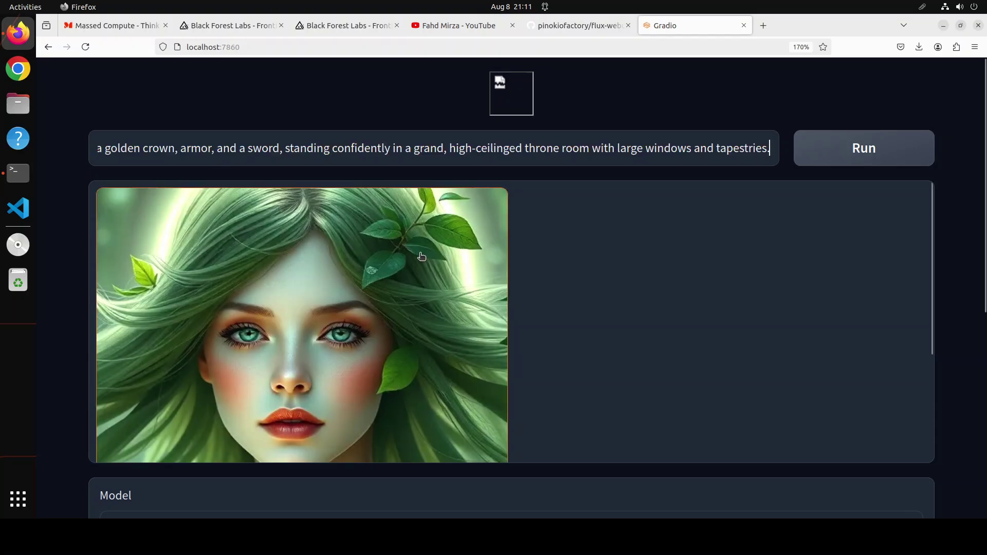
{"action": "key", "text": "Home"}
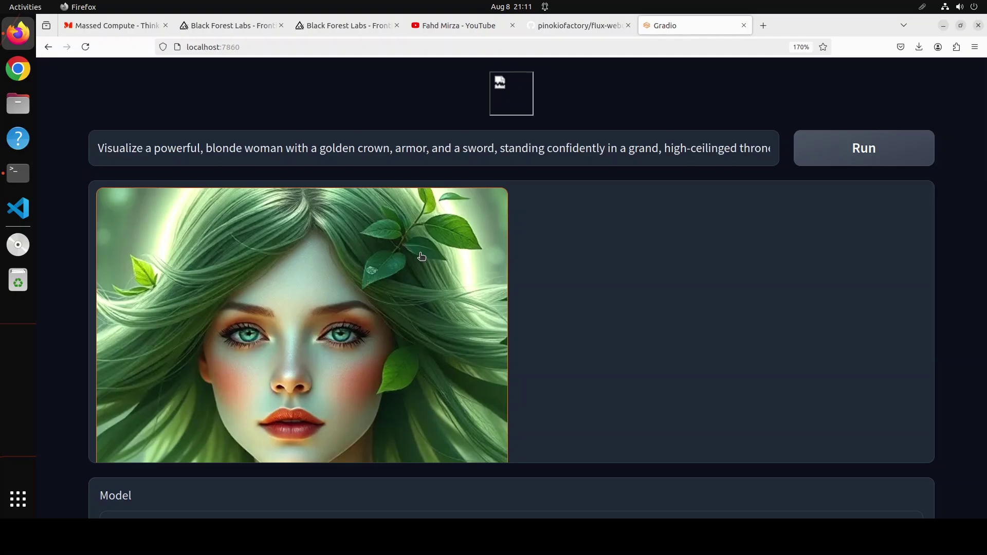
{"action": "key", "text": "Right"}
{"action": "key", "text": "Right"}
{"action": "key", "text": "Right"}
{"action": "key", "text": "Right"}
{"action": "key", "text": "Right"}
{"action": "key", "text": "Right"}
{"action": "key", "text": "Right"}
{"action": "key", "text": "Right"}
{"action": "key", "text": "Right"}
{"action": "key", "text": "Right"}
{"action": "key", "text": "Right"}
{"action": "key", "text": "Right"}
{"action": "key", "text": "Right"}
{"action": "key", "text": "Right"}
{"action": "key", "text": "Right"}
{"action": "key", "text": "Right"}
{"action": "key", "text": "Right"}
{"action": "key", "text": "Right"}
{"action": "key", "text": "Right"}
{"action": "key", "text": "Right"}
{"action": "key", "text": "Right"}
{"action": "key", "text": "Right"}
{"action": "key", "text": "Right"}
{"action": "key", "text": "Right"}
{"action": "key", "text": "Right"}
{"action": "key", "text": "Right"}
{"action": "key", "text": "Right"}
{"action": "key", "text": "Right"}
{"action": "key", "text": "Right"}
{"action": "key", "text": "Right"}
{"action": "key", "text": "Right"}
{"action": "key", "text": "Right"}
{"action": "key", "text": "Right"}
{"action": "key", "text": "Right"}
{"action": "key", "text": "Right"}
{"action": "key", "text": "Right"}
{"action": "key", "text": "Right"}
{"action": "key", "text": "Right"}
{"action": "key", "text": "Right"}
{"action": "key", "text": "Right"}
{"action": "key", "text": "Right"}
{"action": "key", "text": "Right"}
{"action": "key", "text": "Right"}
{"action": "key", "text": "Right"}
{"action": "key", "text": "Right"}
{"action": "key", "text": "Right"}
{"action": "key", "text": "Right"}
{"action": "key", "text": "Right"}
{"action": "key", "text": "Right"}
{"action": "key", "text": "Right"}
{"action": "key", "text": "Right"}
{"action": "key", "text": "Right"}
{"action": "key", "text": "Right"}
{"action": "key", "text": "Right"}
{"action": "key", "text": "Right"}
{"action": "key", "text": "Right"}
{"action": "key", "text": "Right"}
{"action": "key", "text": "Right"}
{"action": "key", "text": "Right"}
{"action": "key", "text": "Right"}
{"action": "key", "text": "Right"}
{"action": "key", "text": "Right"}
{"action": "key", "text": "Right"}
{"action": "key", "text": "Right"}
{"action": "key", "text": "Right"}
{"action": "key", "text": "Right"}
{"action": "key", "text": "Right"}
{"action": "key", "text": "Right"}
{"action": "key", "text": "Right"}
{"action": "key", "text": "Right"}
{"action": "key", "text": "Right"}
{"action": "key", "text": "Right"}
{"action": "key", "text": "Right"}
{"action": "key", "text": "Right"}
{"action": "key", "text": "Right"}
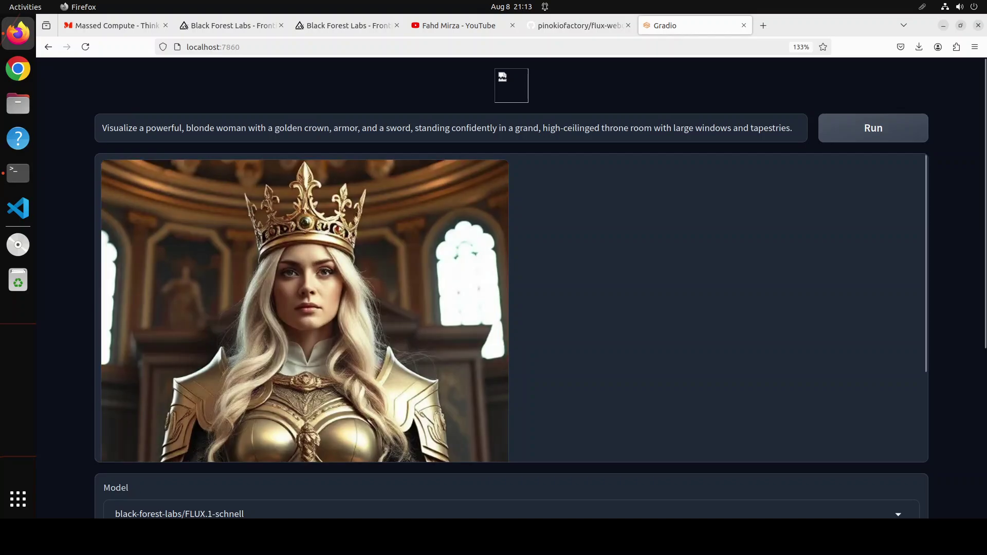
{"action": "left_click_drag", "start_coordinate": [927, 227], "coordinate": [921, 341]}
{"action": "left_click_drag", "start_coordinate": [920, 391], "coordinate": [939, 151]}
{"action": "triple_click", "coordinate": [608, 129]}
Step: Generate the glowing gears, cogs and springs image, then replace the prompt with the tattooed hacker one
{"action": "type", "text": "Visualize a complex system of interlocking gears, cogs, and springs, with a subtle glow, set against a dark, gradient background."}
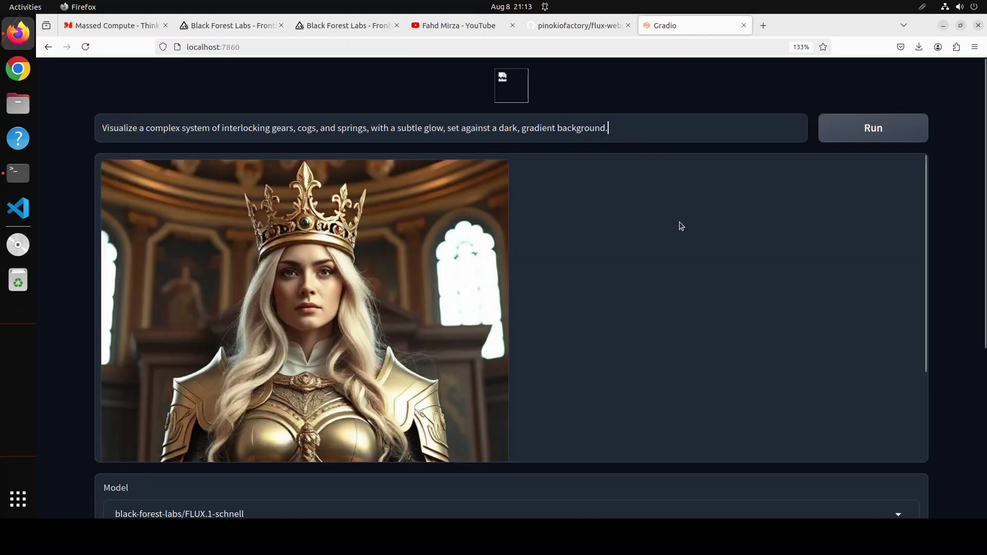
{"action": "left_click", "coordinate": [842, 116]}
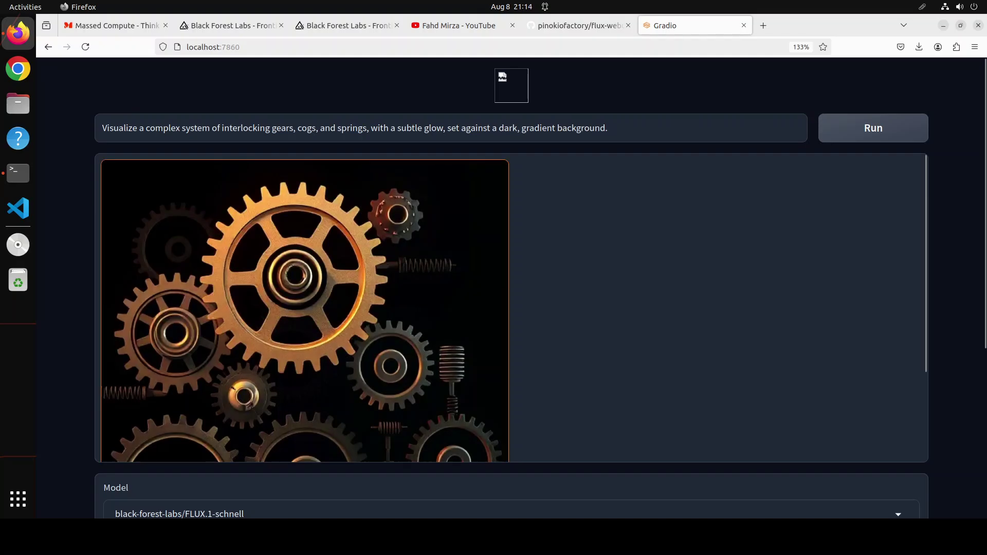
{"action": "left_click_drag", "start_coordinate": [614, 128], "coordinate": [56, 126]}
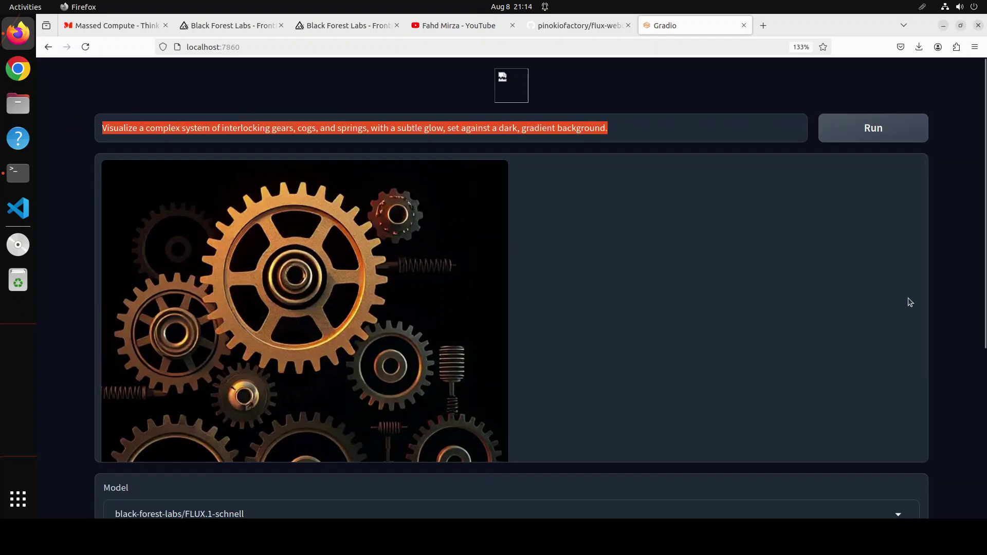
{"action": "type", "text": "Generate an image of a brilliant, tattooed hacker with glowing neon circuits, surrounded by holographic screens, wires, and a dark, rain-soaked cityscape."}
Step: Generate the tattooed neon hacker image, then swap in the Blantyre market prompt
{"action": "left_click", "coordinate": [869, 135]}
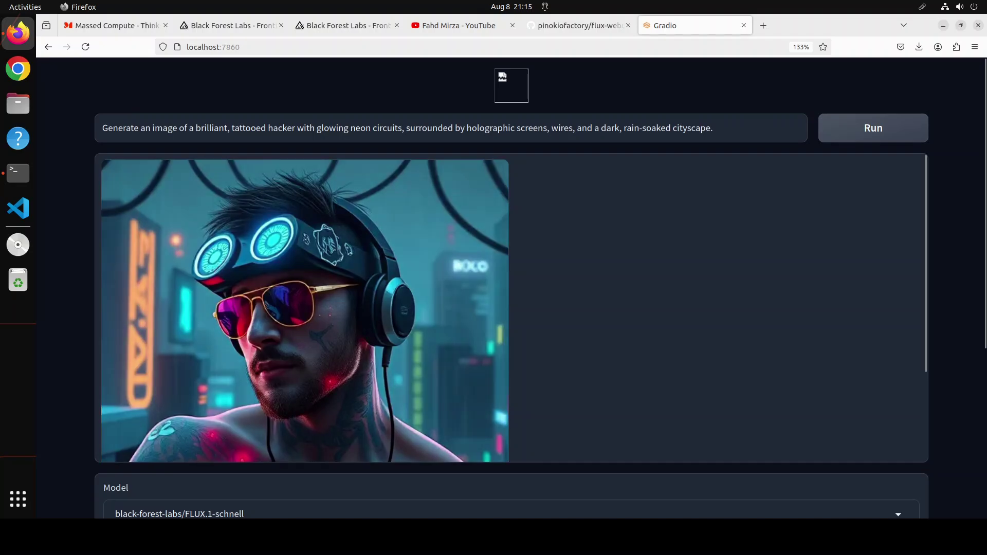
{"action": "key", "text": "ctrl+a"}
{"action": "type", "text": "Generate an image of a bustling market in Blantyre, Malawi, with vibrant stalls selling colorful textiles, fresh produce, and handicrafts, surrounded by lively vendors and shoppers."}
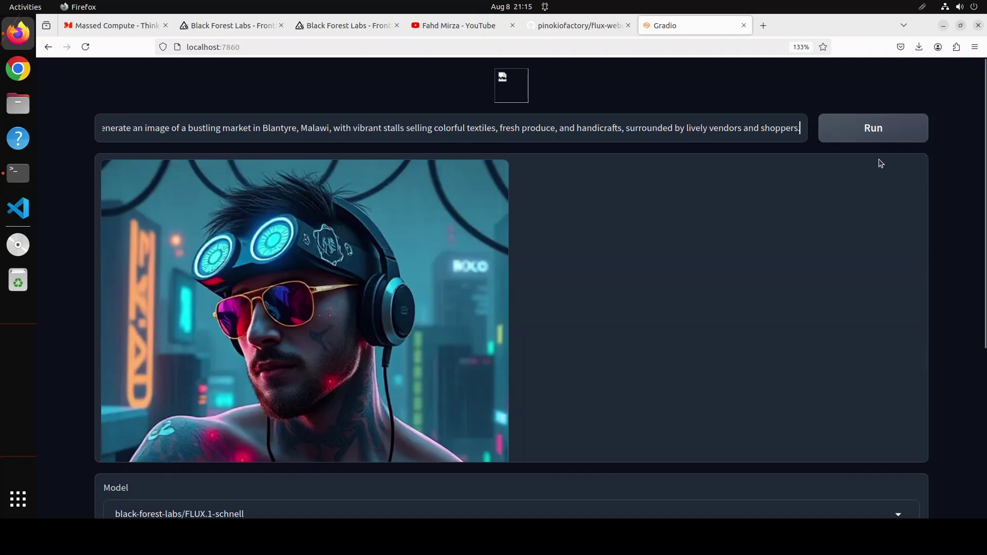
Step: Render the Blantyre market scene, then replace the prompt with the moonlit-beach Buddha description
{"action": "left_click", "coordinate": [858, 135]}
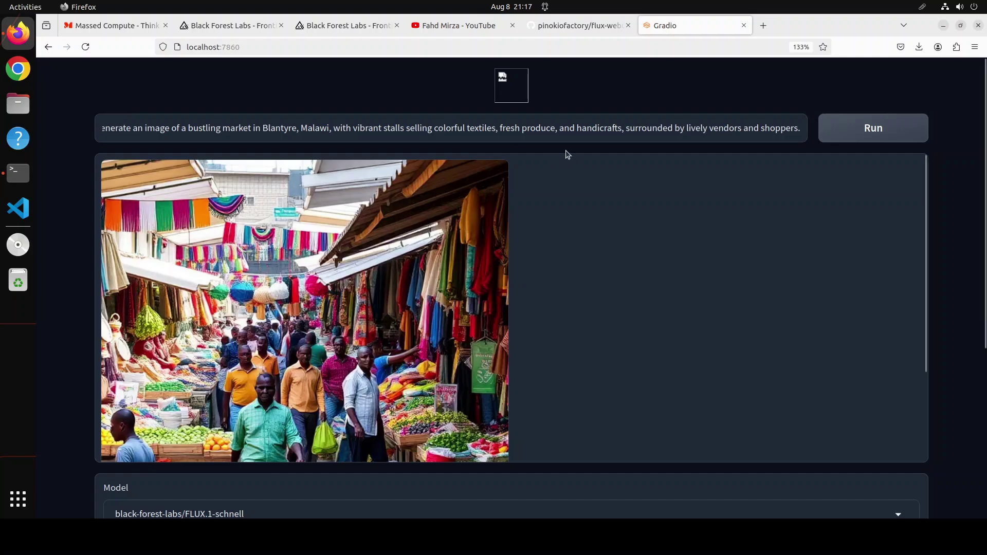
{"action": "key", "text": "ctrl+a"}
{"action": "type", "text": "Visualize a majestic Buddha standing on a serene moonlit beach, with gentle waves caressing the shore, and a soft, lunar glow illuminating the surrounding landscape."}
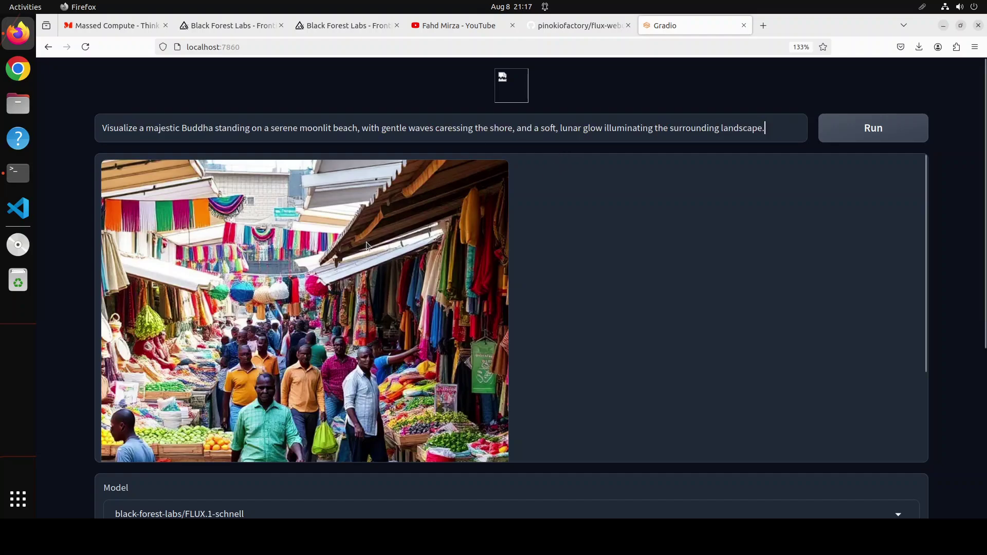
Step: Generate the Buddha on a moonlit beach image and switch to the Black Forest Labs gallery
{"action": "left_click", "coordinate": [887, 141]}
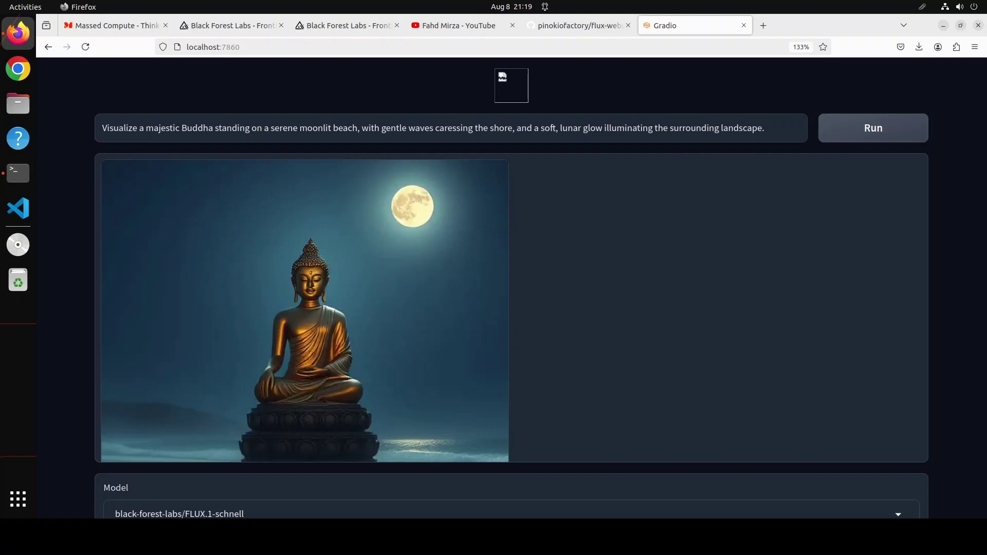
{"action": "key", "text": "alt+3"}
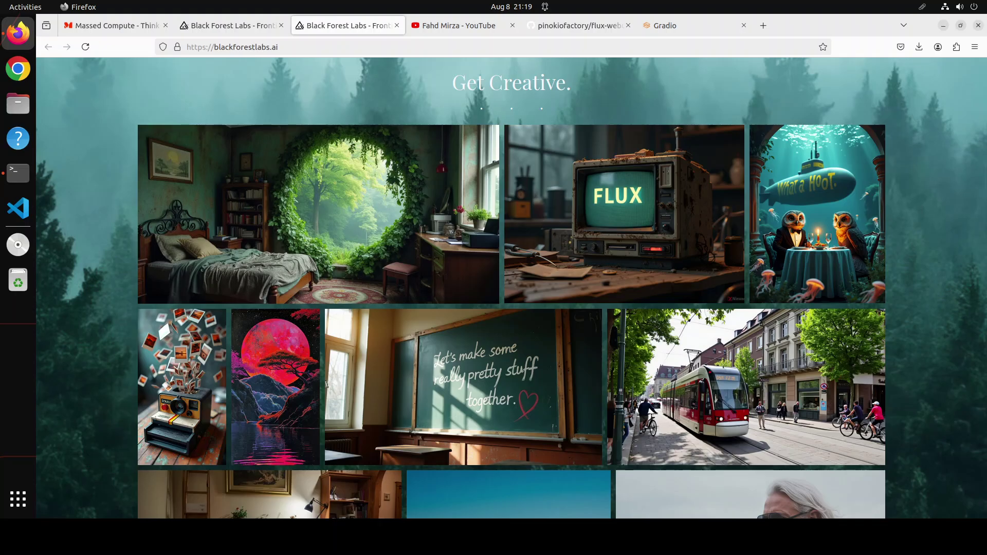
Step: Move through the YouTube and Black Forest Labs tabs to the pinokiofactory/flux-webui GitHub README
{"action": "left_click", "coordinate": [458, 25]}
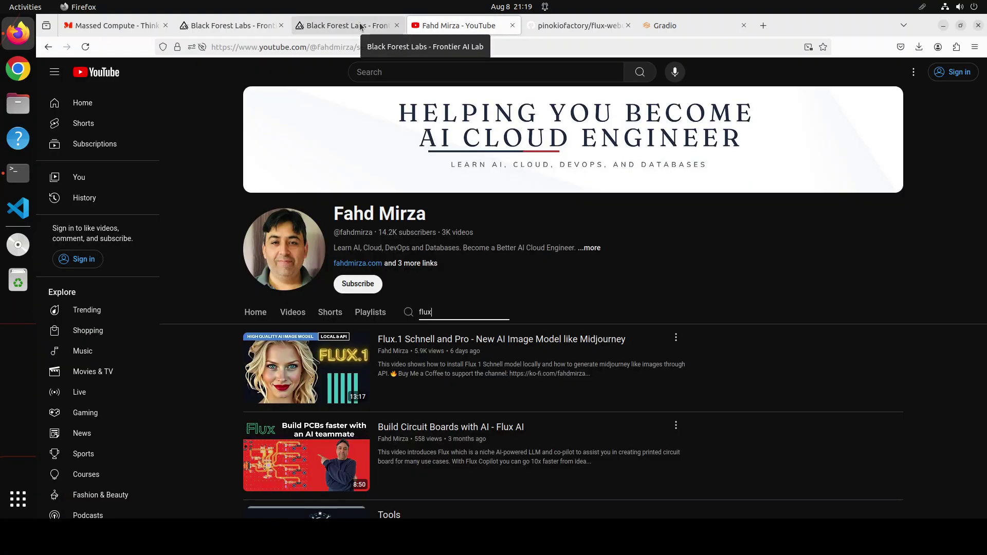
{"action": "left_click", "coordinate": [361, 26]}
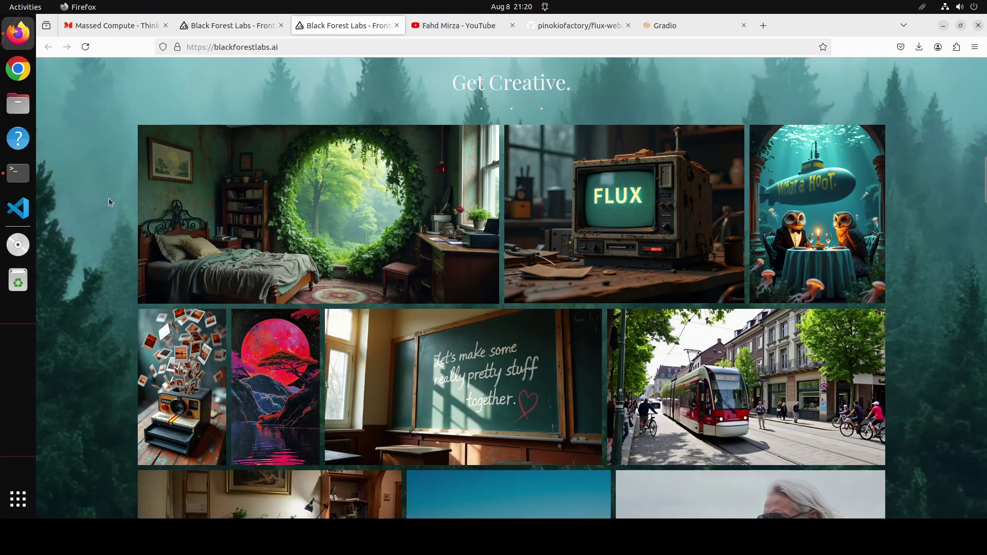
{"action": "left_click", "coordinate": [564, 26]}
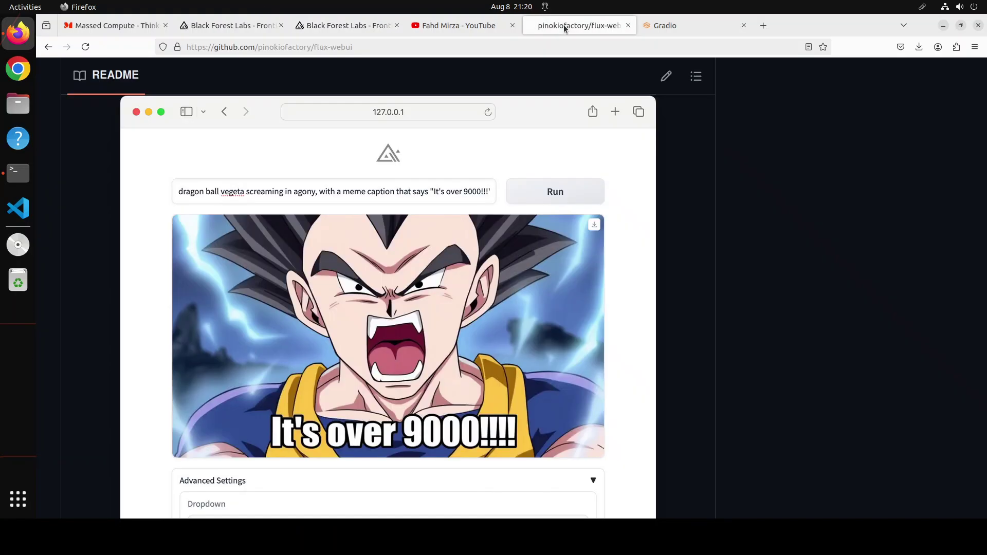